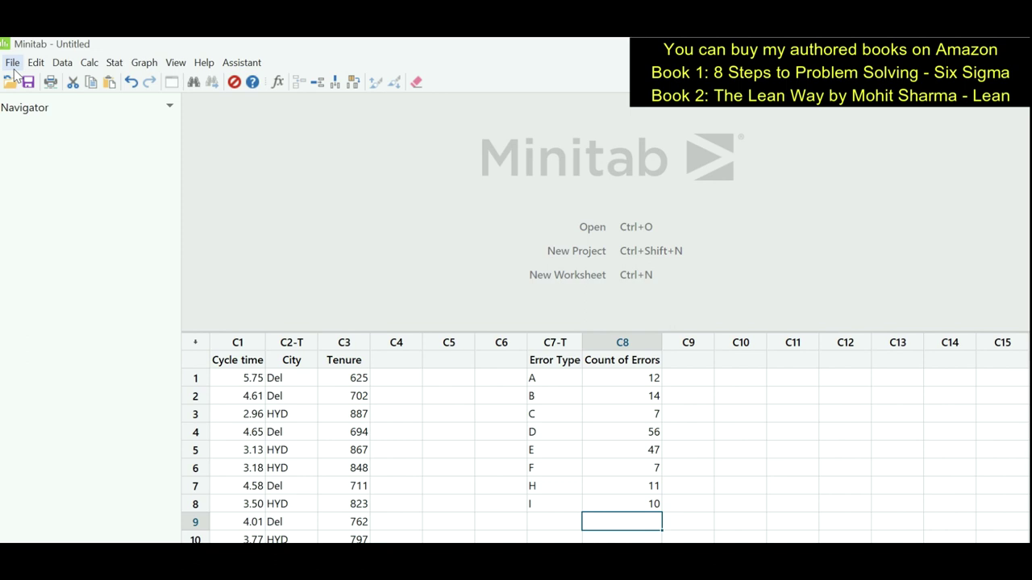
# Create a Graphical Summary of the Cycle time column and examine the enlarged summary report
pyautogui.click(114, 69)
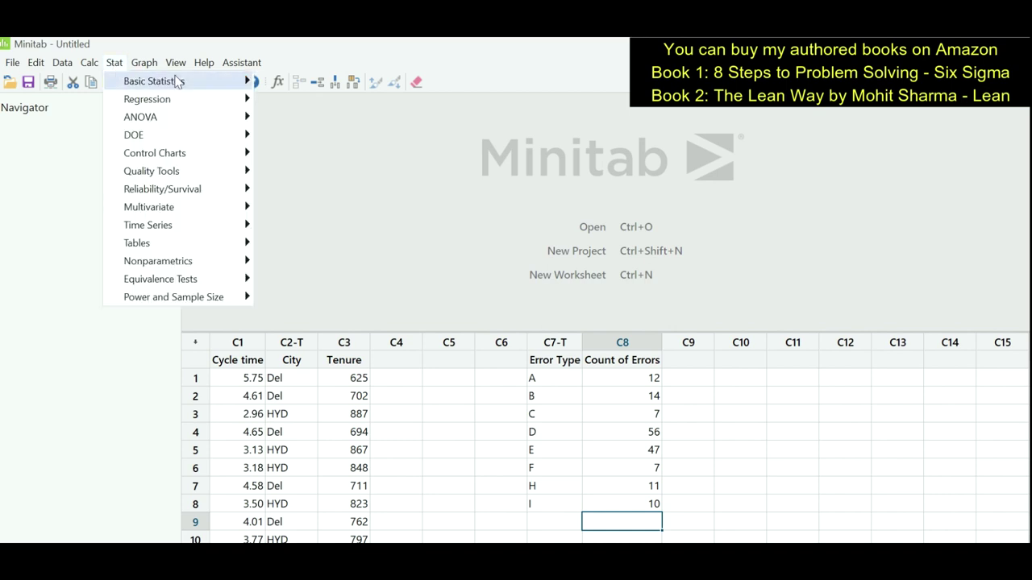
pyautogui.moveTo(177, 81)
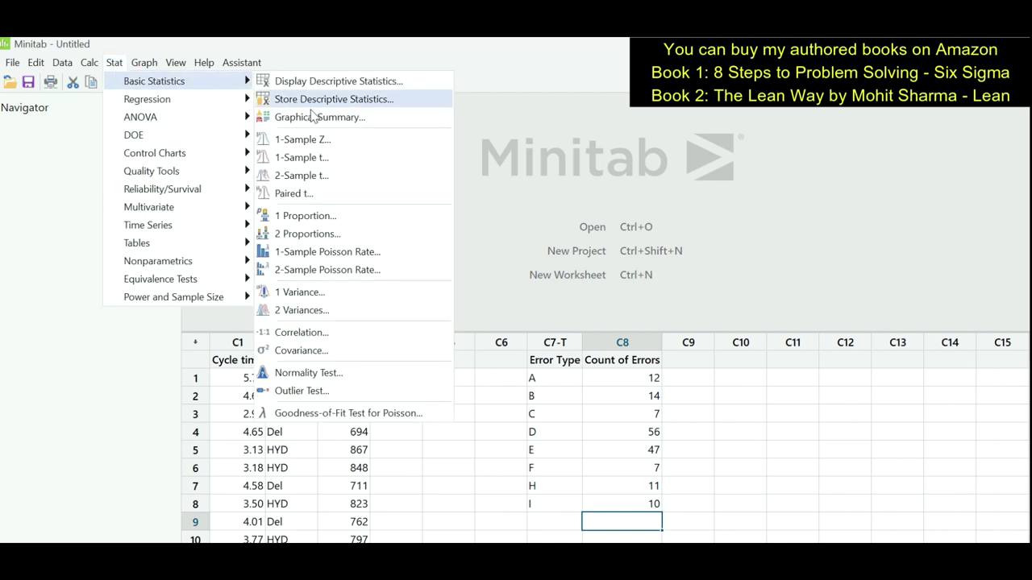
pyautogui.click(385, 121)
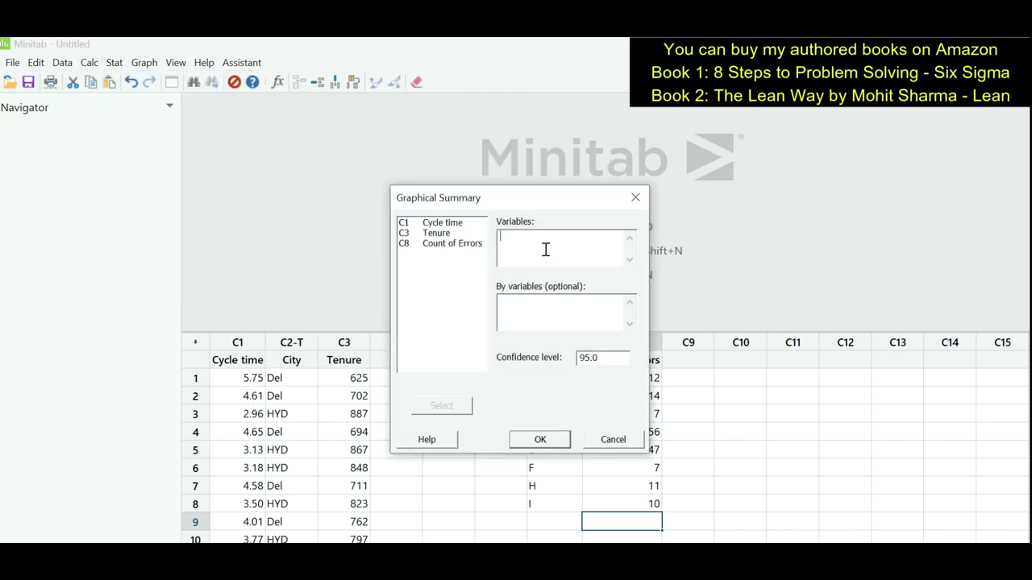
pyautogui.doubleClick(458, 229)
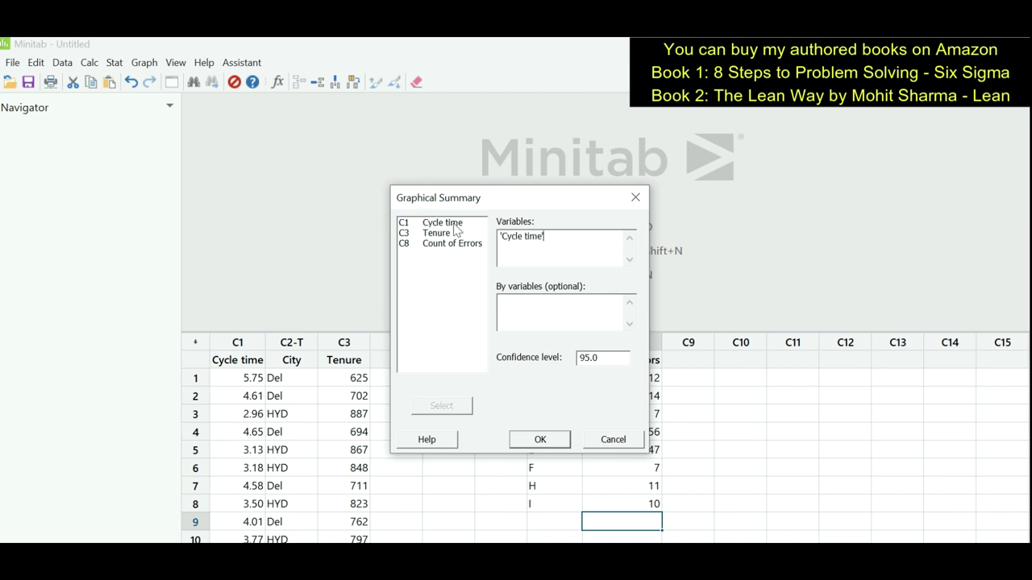
pyautogui.click(551, 441)
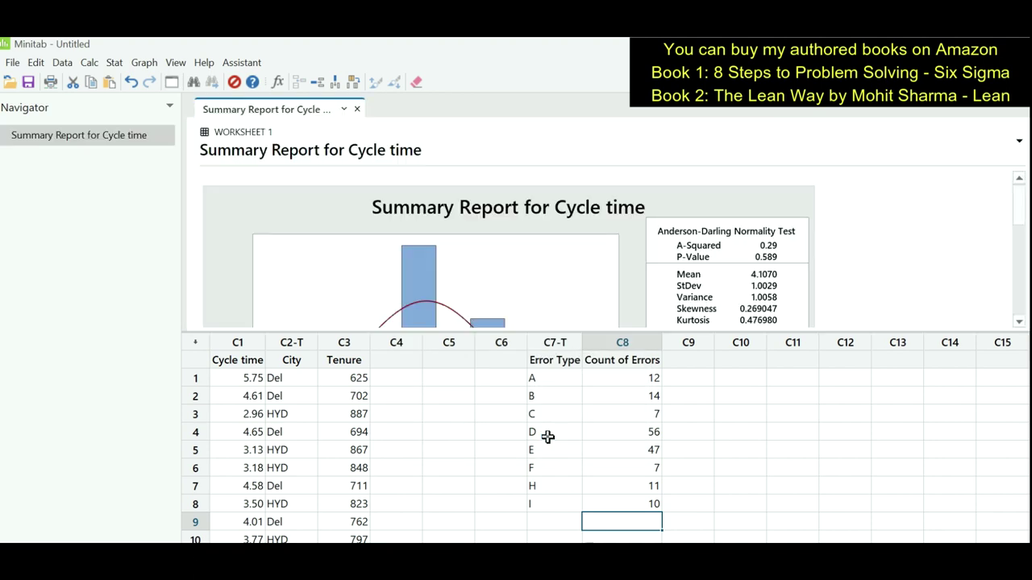
pyautogui.doubleClick(580, 280)
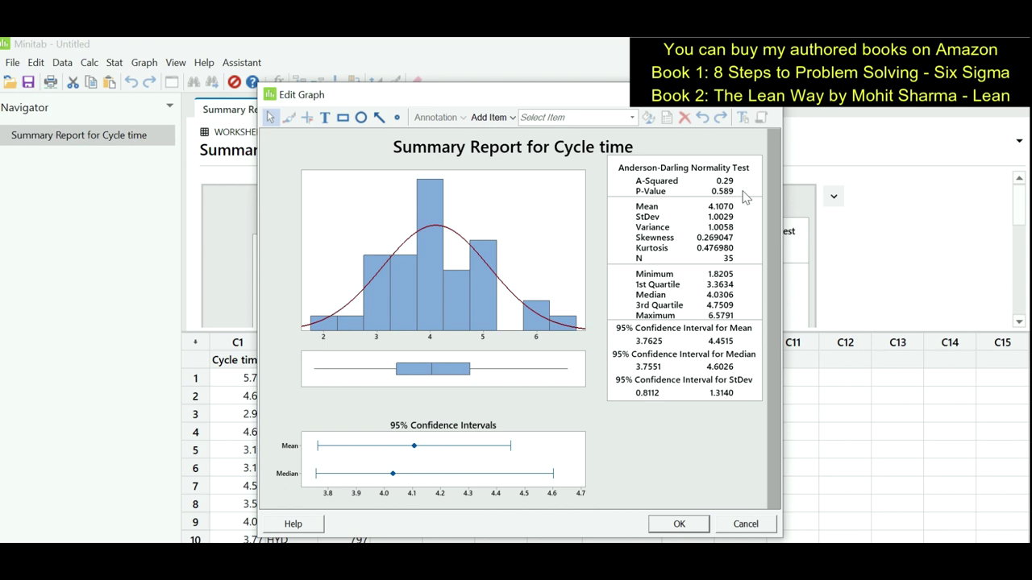
pyautogui.click(679, 524)
# Create a Run Chart of the Cycle time column with subgroup size 1 and examine the enlarged chart
pyautogui.click(113, 62)
pyautogui.moveTo(151, 171)
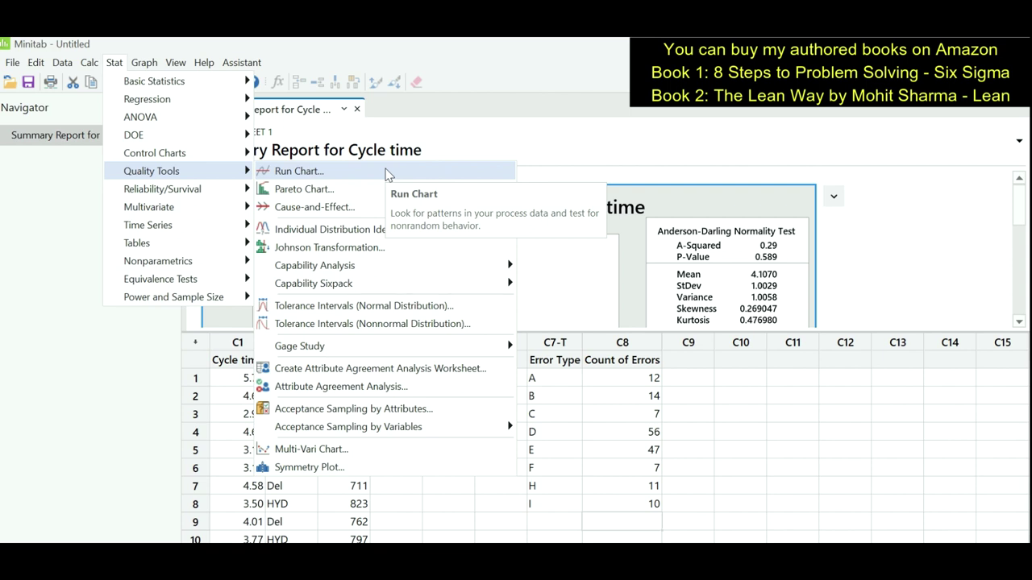
pyautogui.click(386, 172)
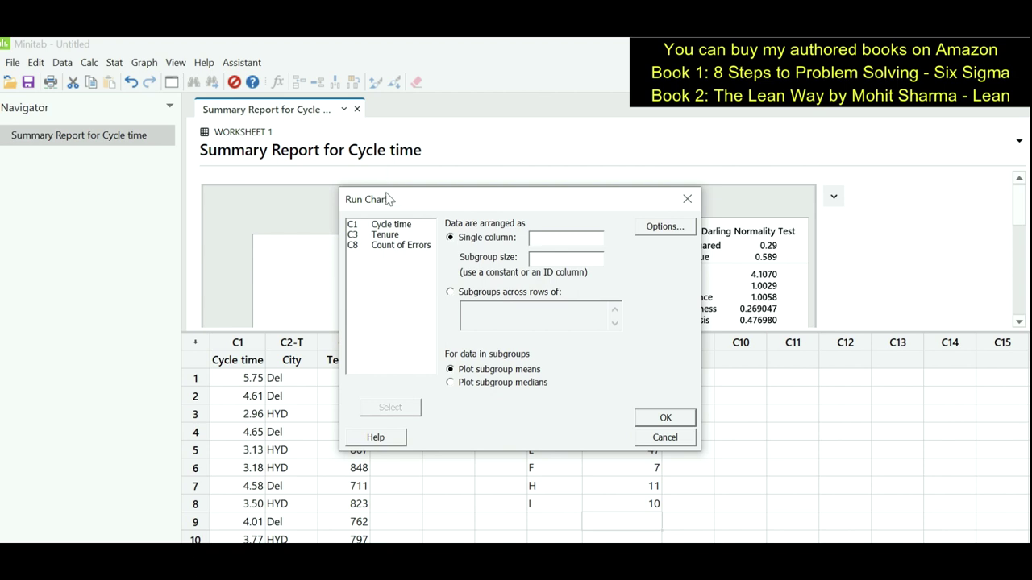
pyautogui.doubleClick(387, 226)
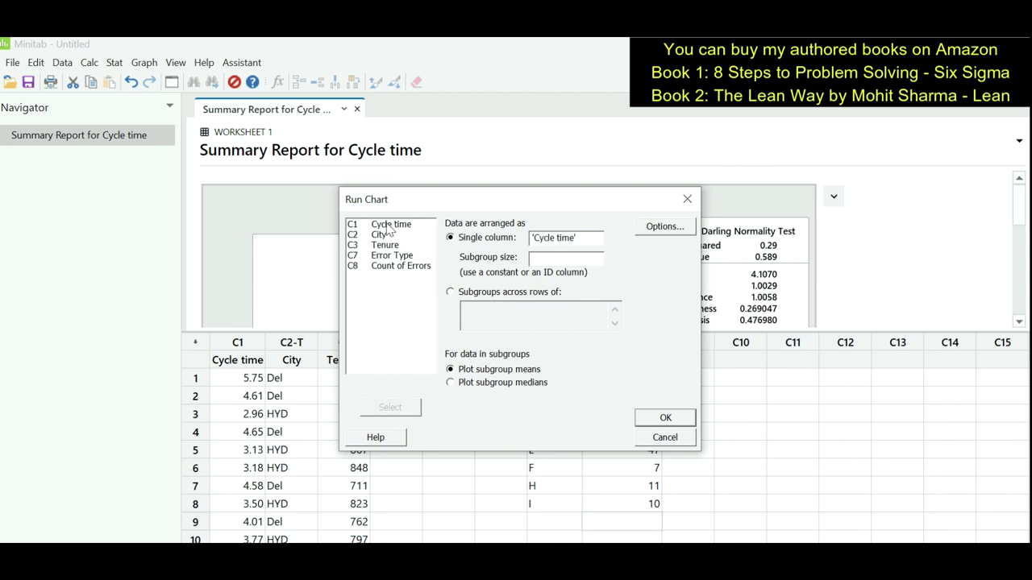
pyautogui.write('1')
pyautogui.click(663, 419)
pyautogui.doubleClick(564, 258)
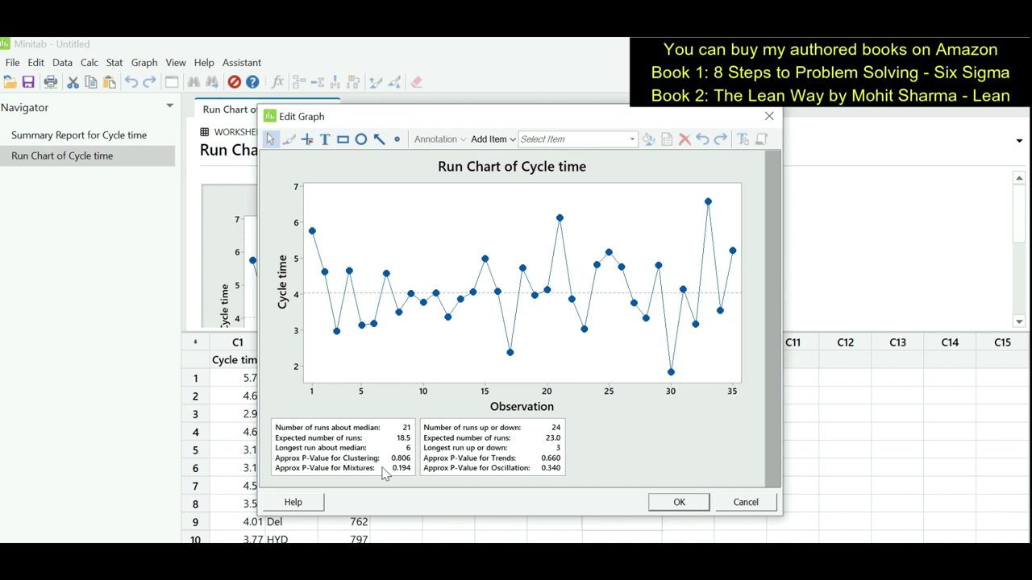
pyautogui.click(685, 502)
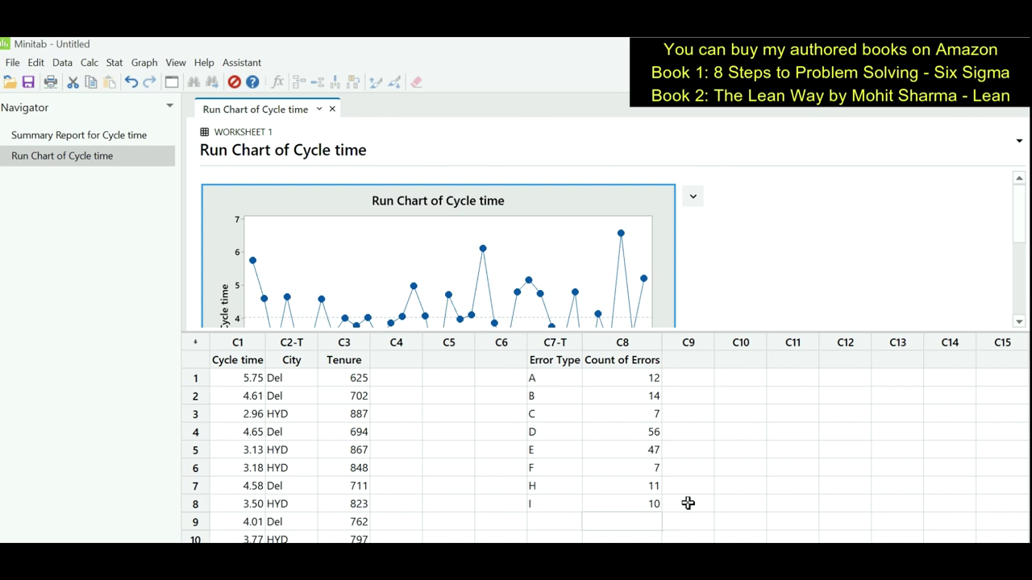
# Set up a normal Capability Analysis of Cycle time with subgroup size 1, lower spec 2 and upper spec 8
pyautogui.click(114, 62)
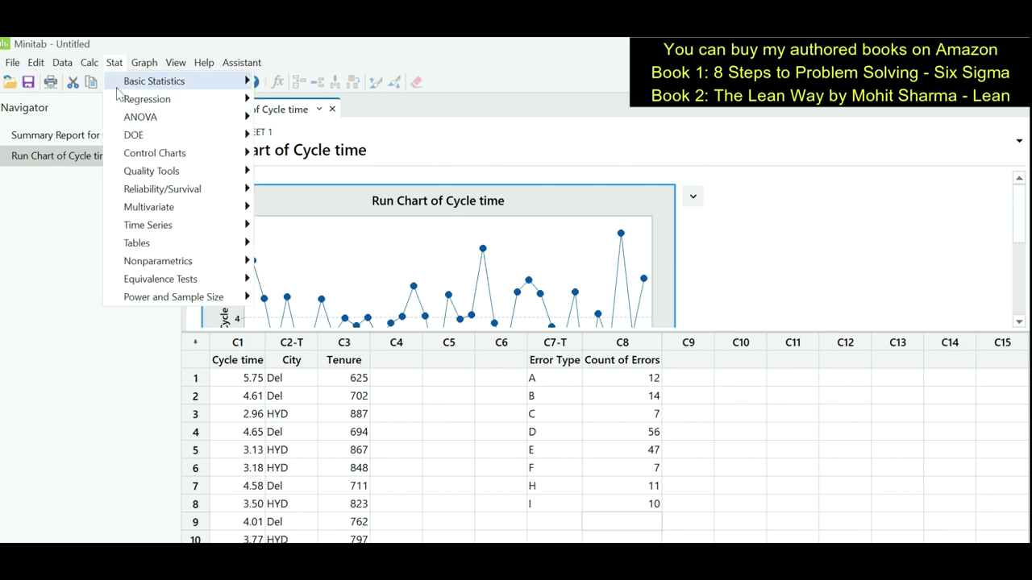
pyautogui.moveTo(161, 171)
pyautogui.moveTo(339, 265)
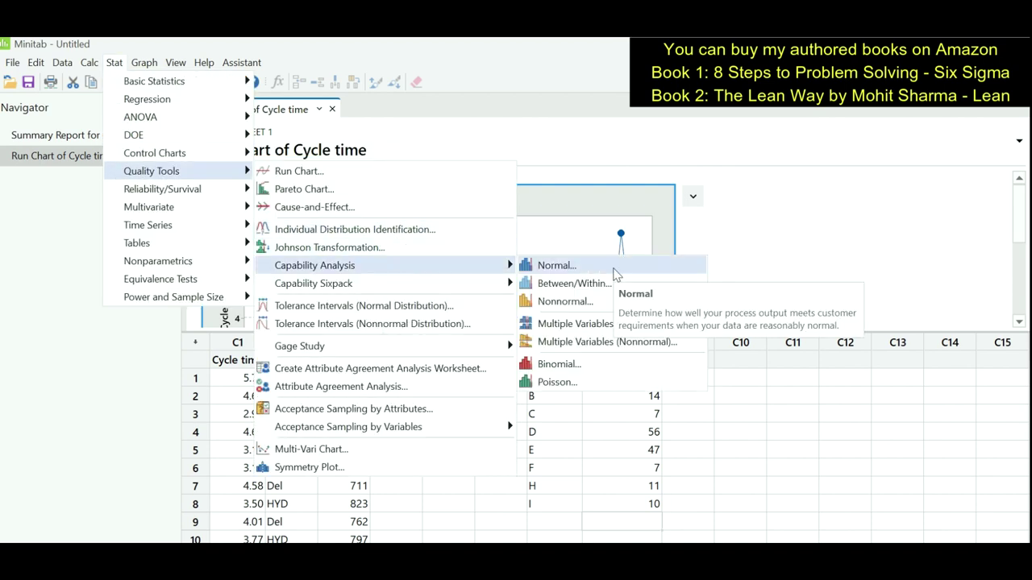
pyautogui.click(612, 272)
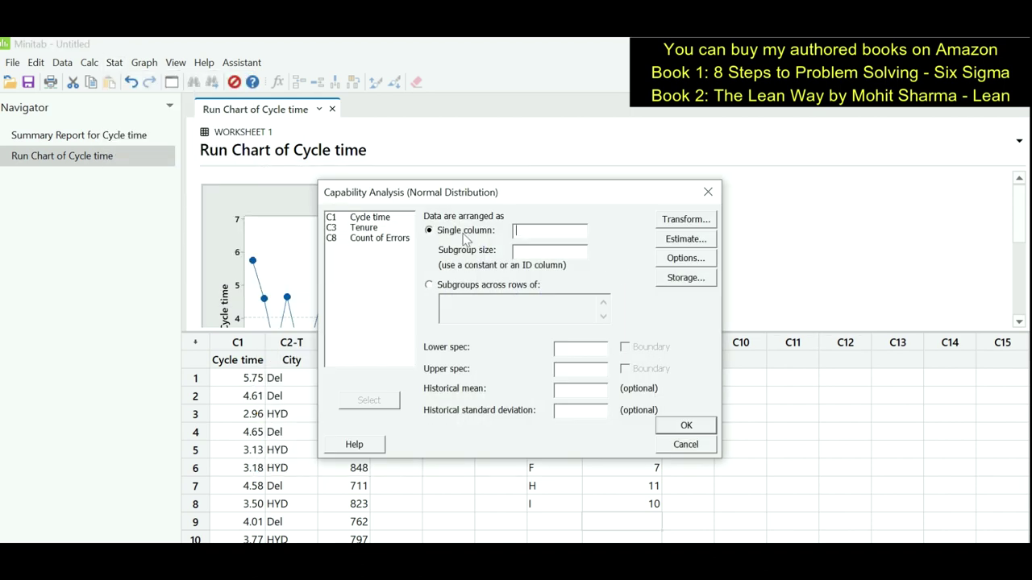
pyautogui.doubleClick(358, 219)
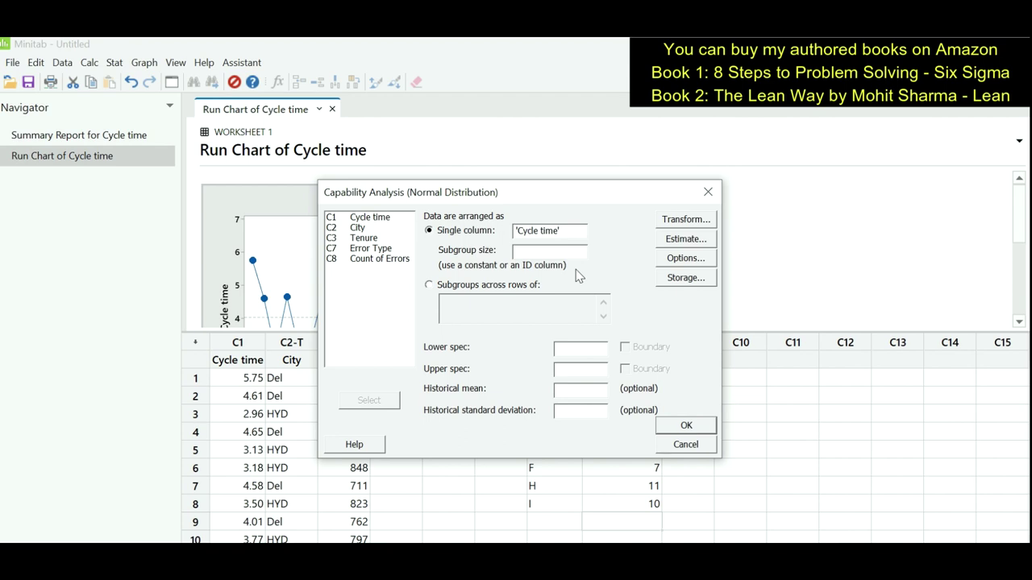
pyautogui.write('1')
pyautogui.press('Return')
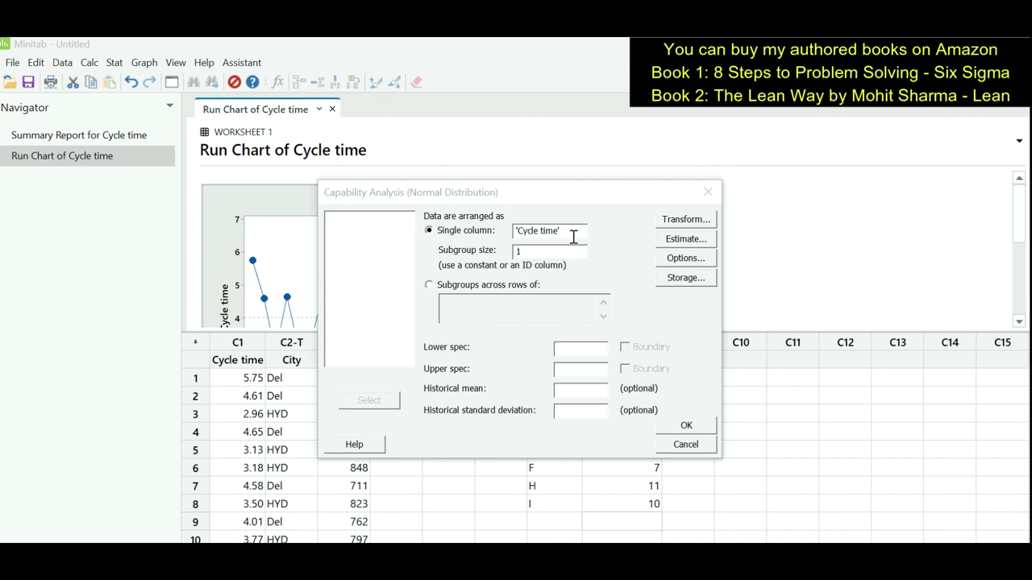
pyautogui.click(563, 348)
pyautogui.write('2')
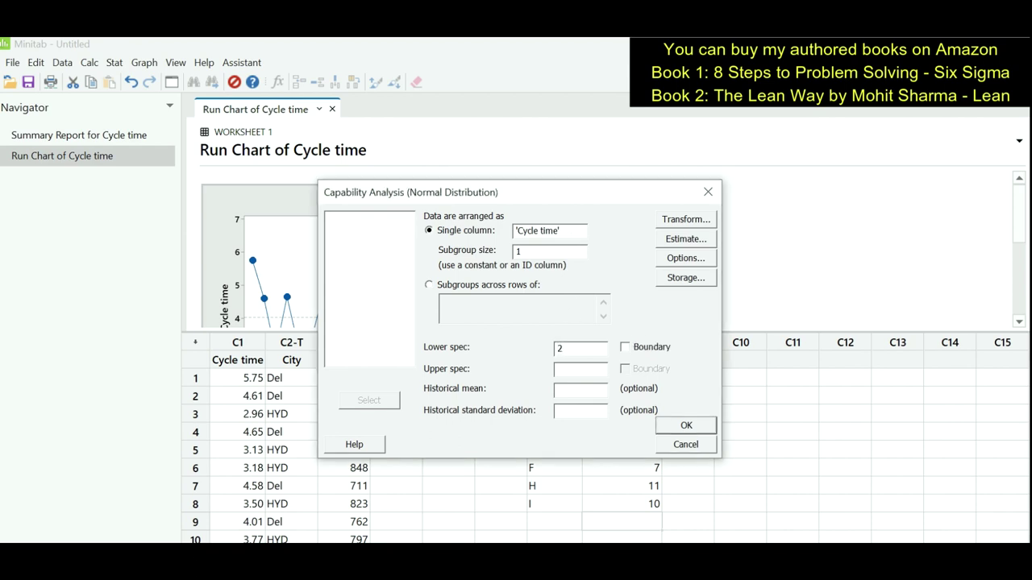
pyautogui.click(581, 370)
pyautogui.write('8')
# Set the capability analysis to display Benchmark Z's (σ level), generate the report and examine it enlarged
pyautogui.click(706, 262)
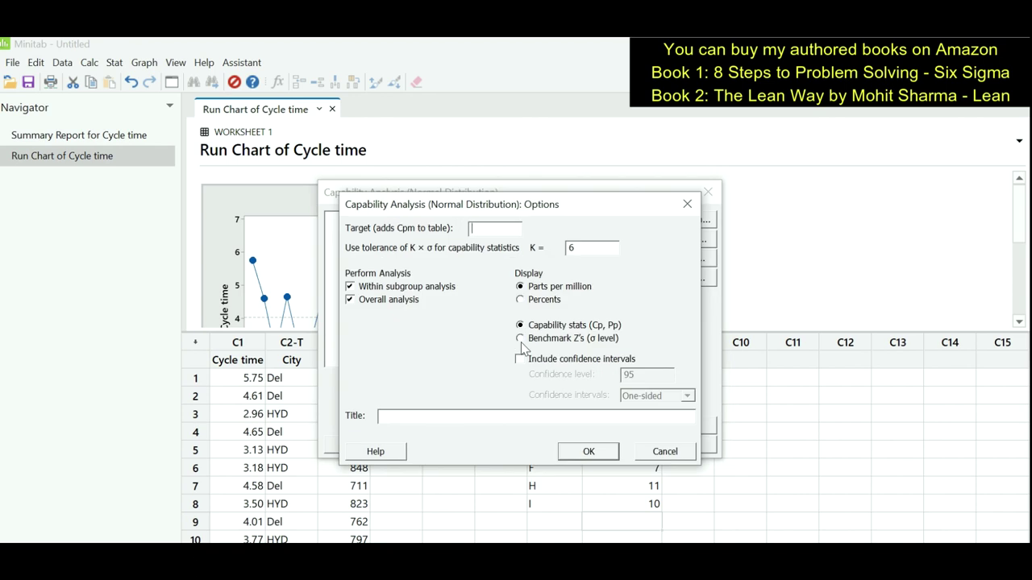
pyautogui.click(521, 340)
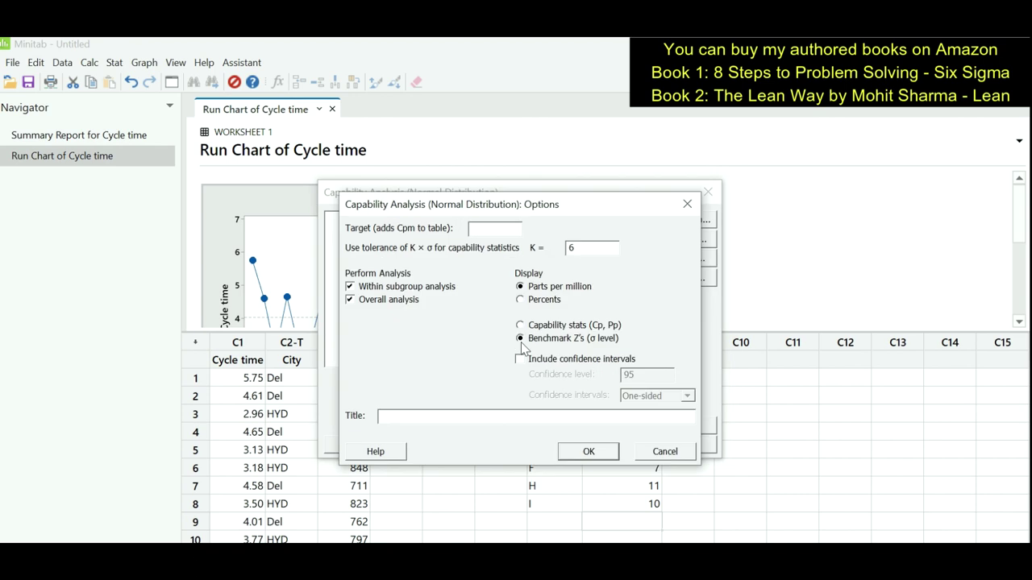
pyautogui.click(589, 454)
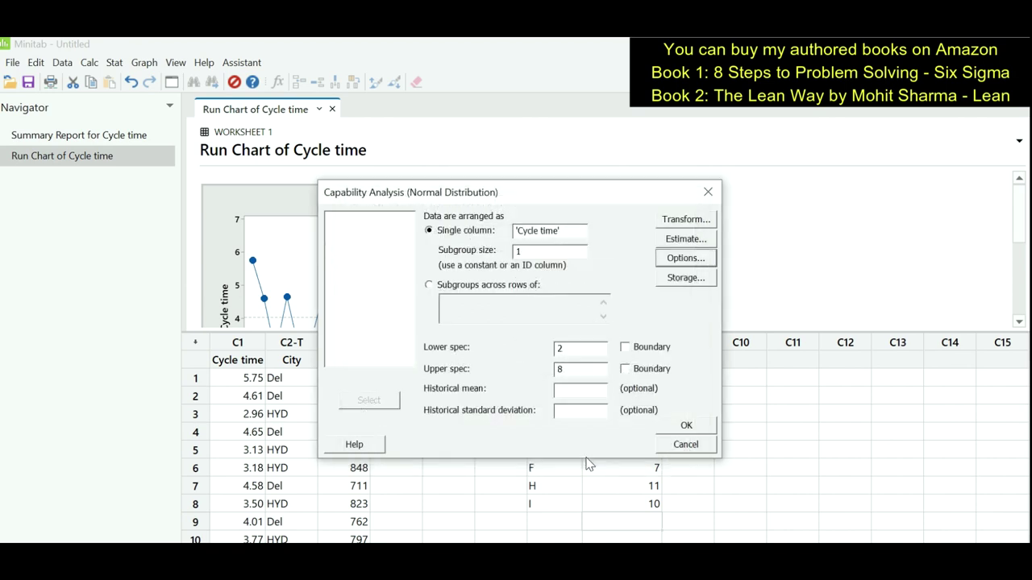
pyautogui.click(669, 433)
pyautogui.doubleClick(677, 283)
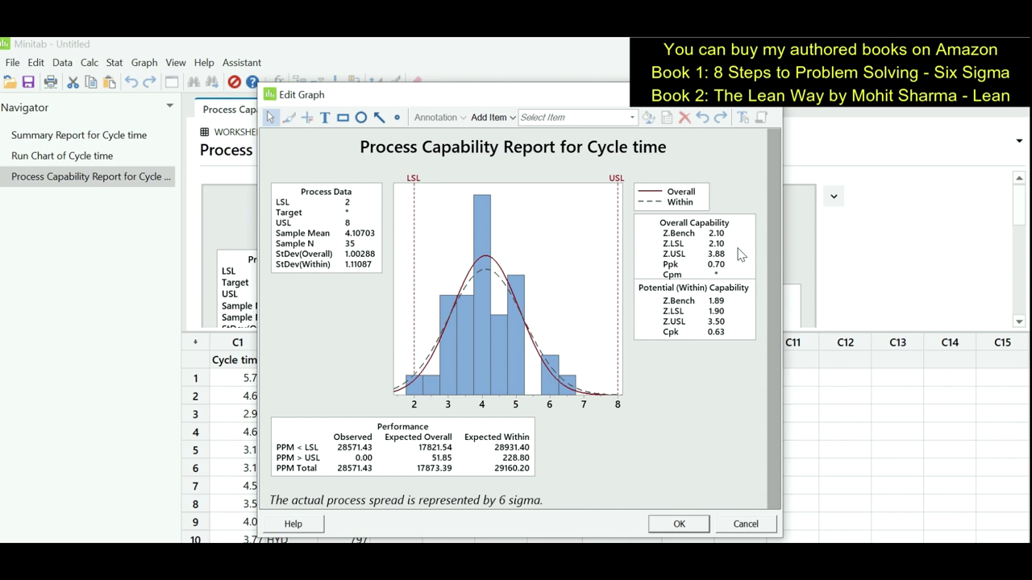
pyautogui.click(704, 524)
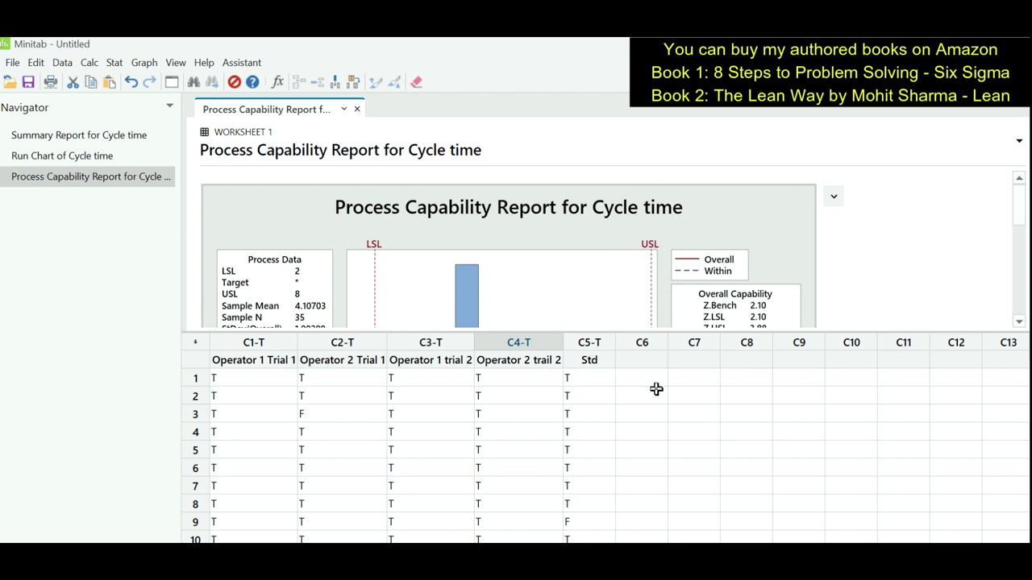
# Start an Attribute Agreement Analysis using multiple columns: Operator 1 Trial 1, Operator 1 trial 2, Operator 2 Trial 1 and Operator 2 trail 2
pyautogui.click(113, 62)
pyautogui.moveTo(151, 171)
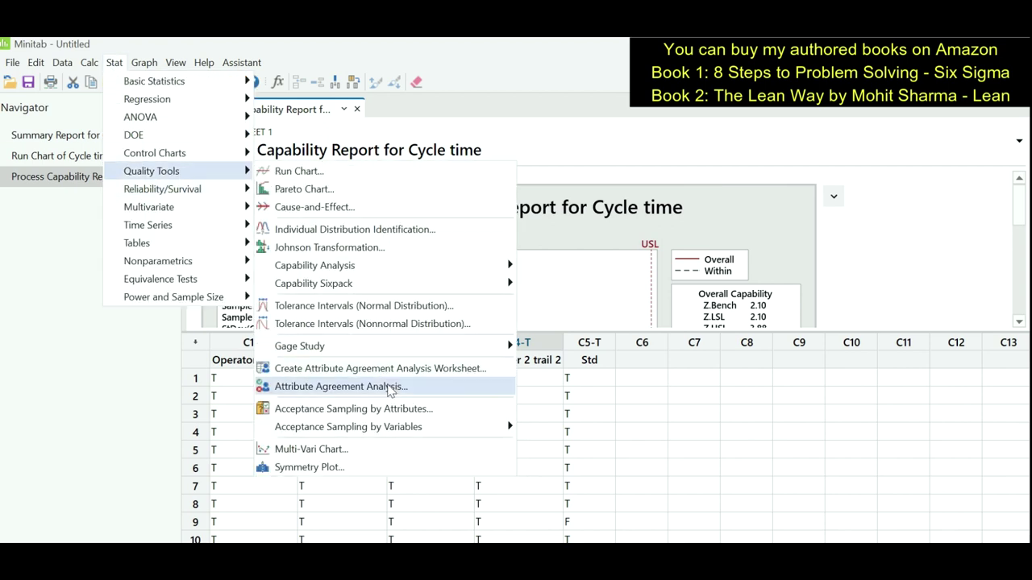
pyautogui.click(489, 389)
pyautogui.click(519, 277)
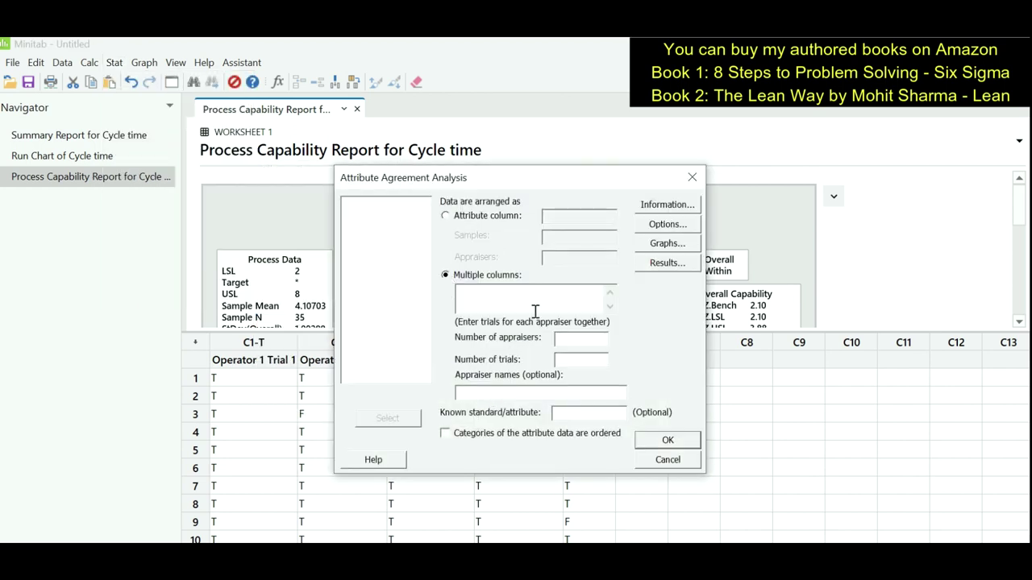
pyautogui.click(490, 300)
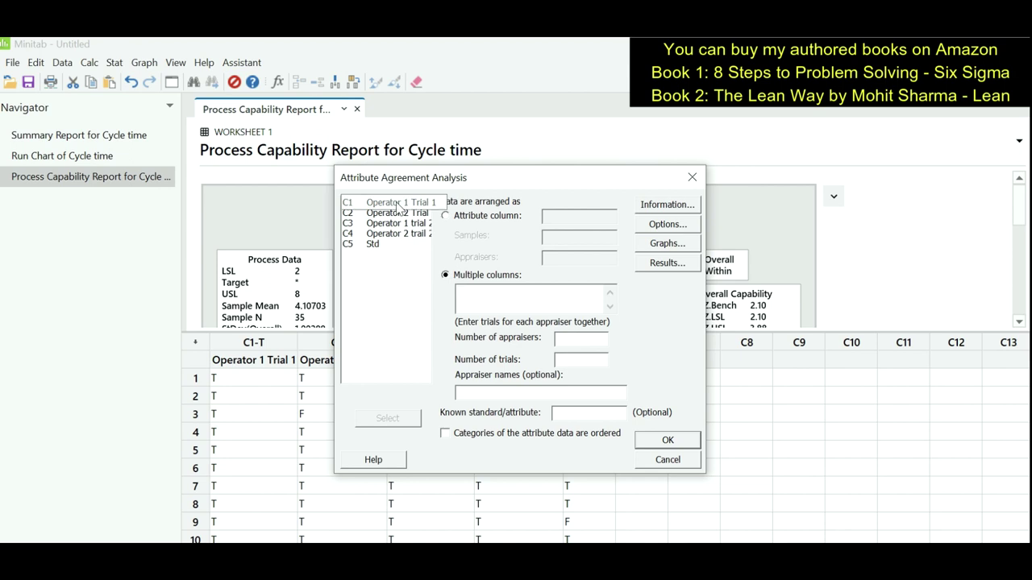
pyautogui.doubleClick(397, 206)
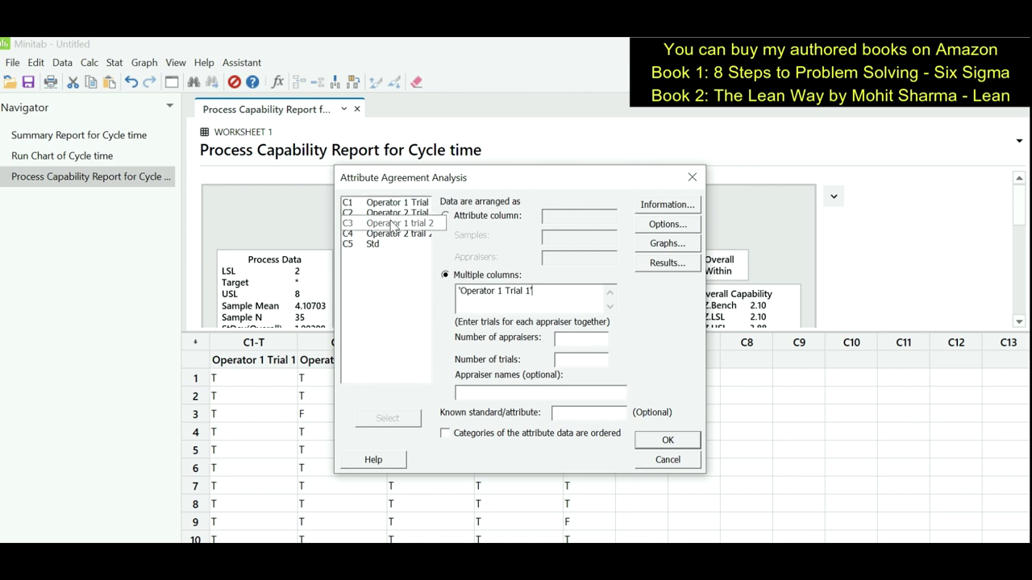
pyautogui.doubleClick(393, 223)
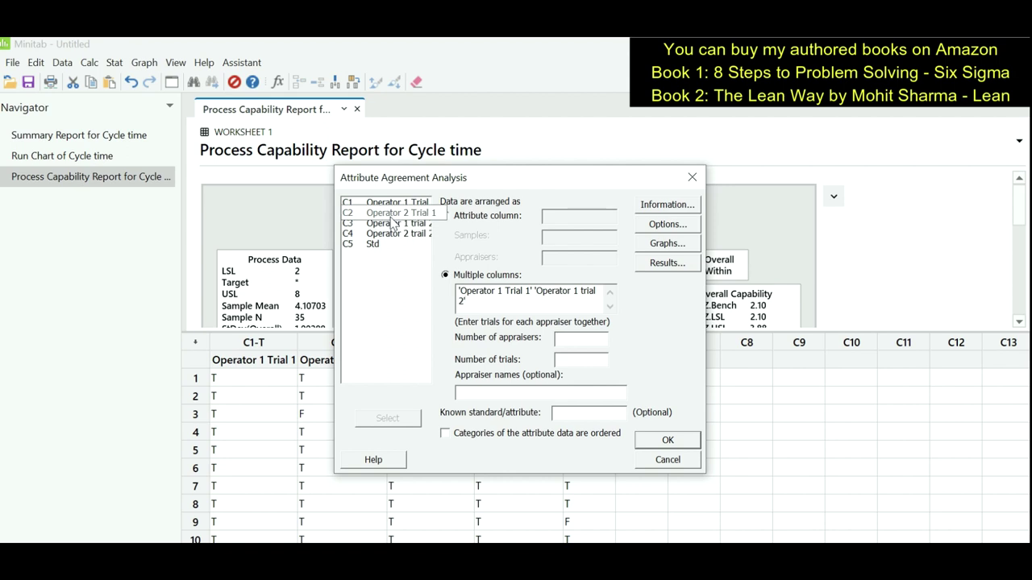
pyautogui.doubleClick(394, 213)
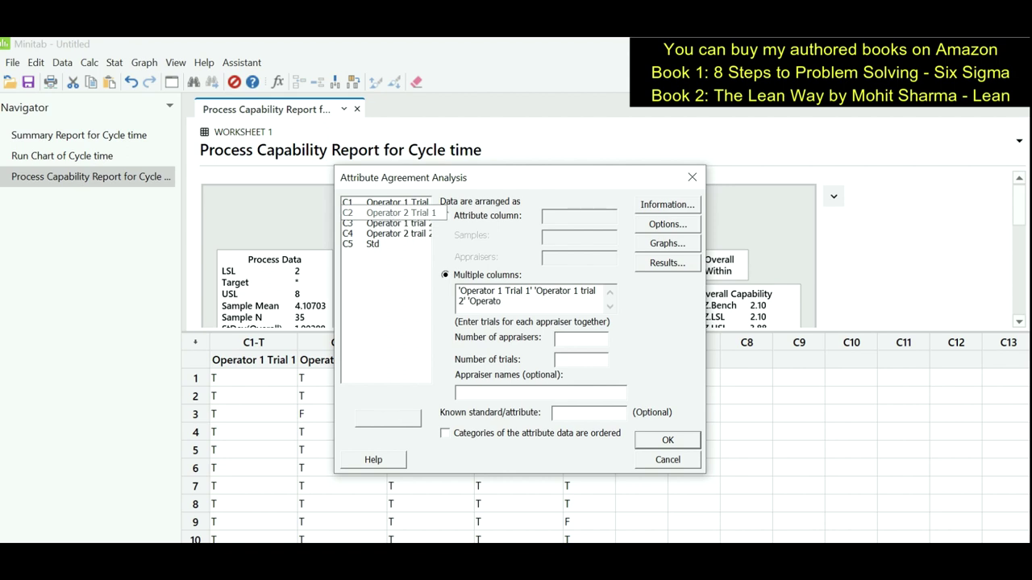
pyautogui.doubleClick(394, 234)
# Run the agreement analysis with 2 appraisers, 2 trials and Std as the known standard, and review its results
pyautogui.click(590, 337)
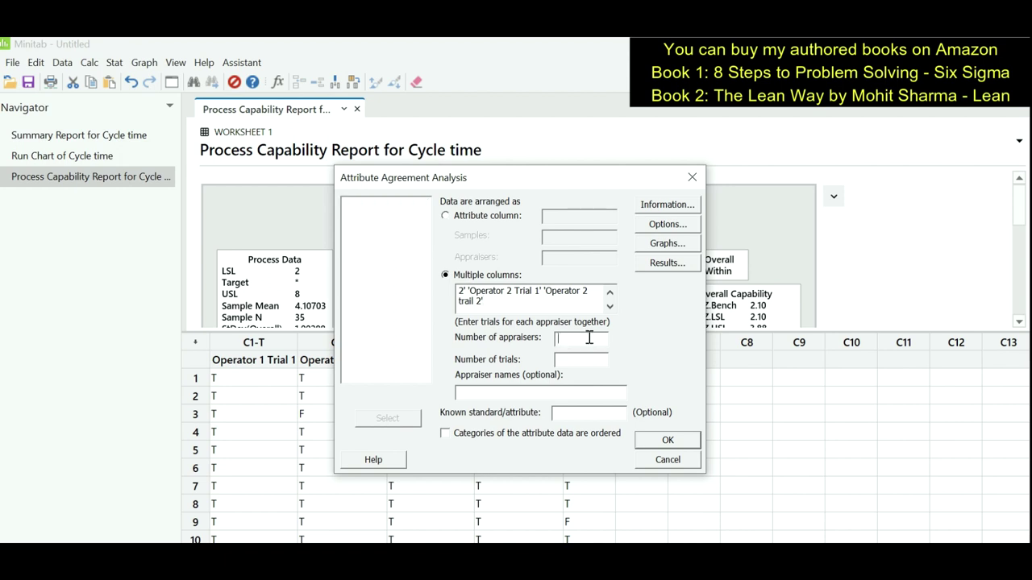
pyautogui.write('2')
pyautogui.click(580, 365)
pyautogui.write('2')
pyautogui.click(562, 414)
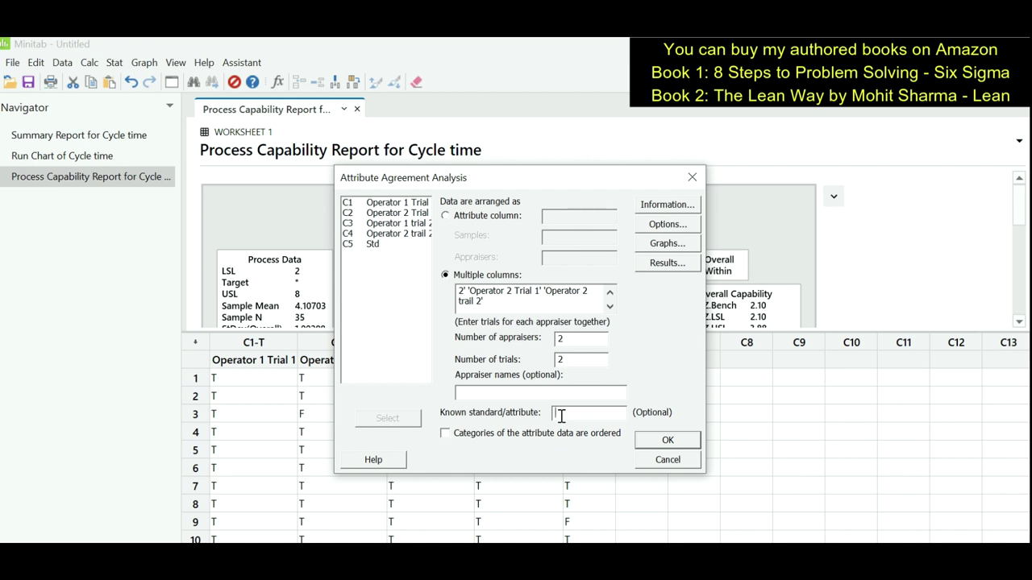
pyautogui.click(371, 244)
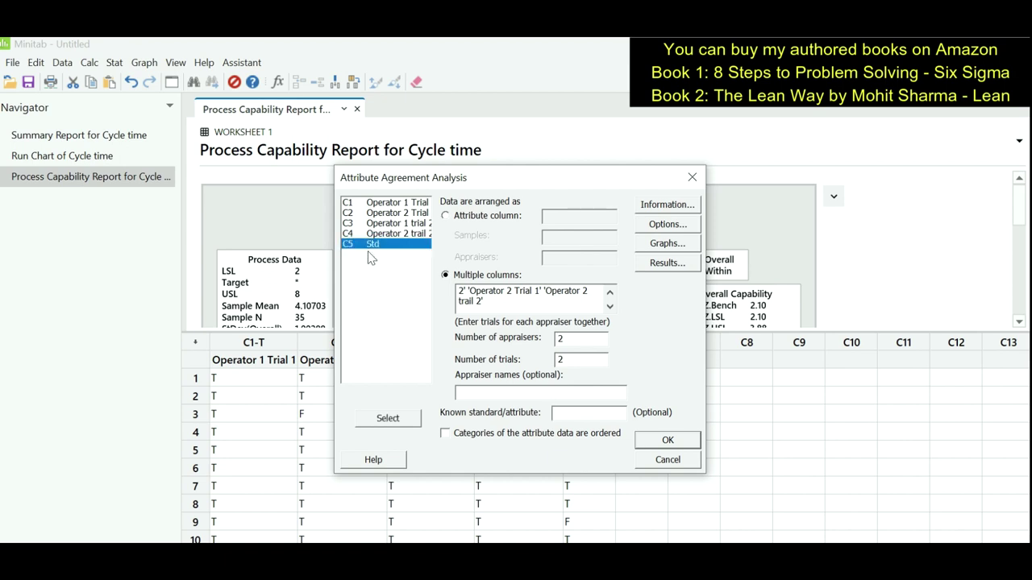
pyautogui.doubleClick(371, 243)
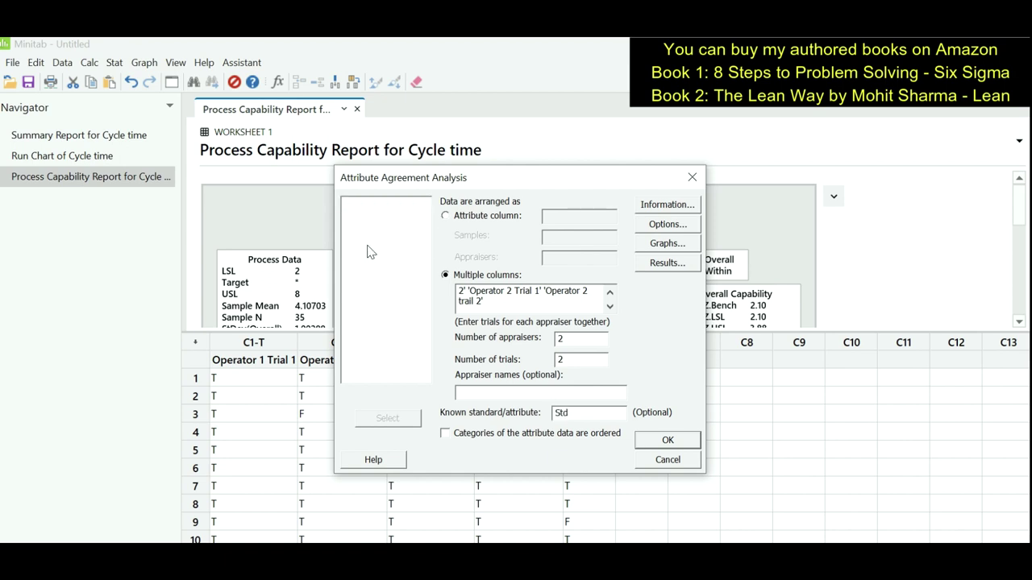
pyautogui.click(680, 447)
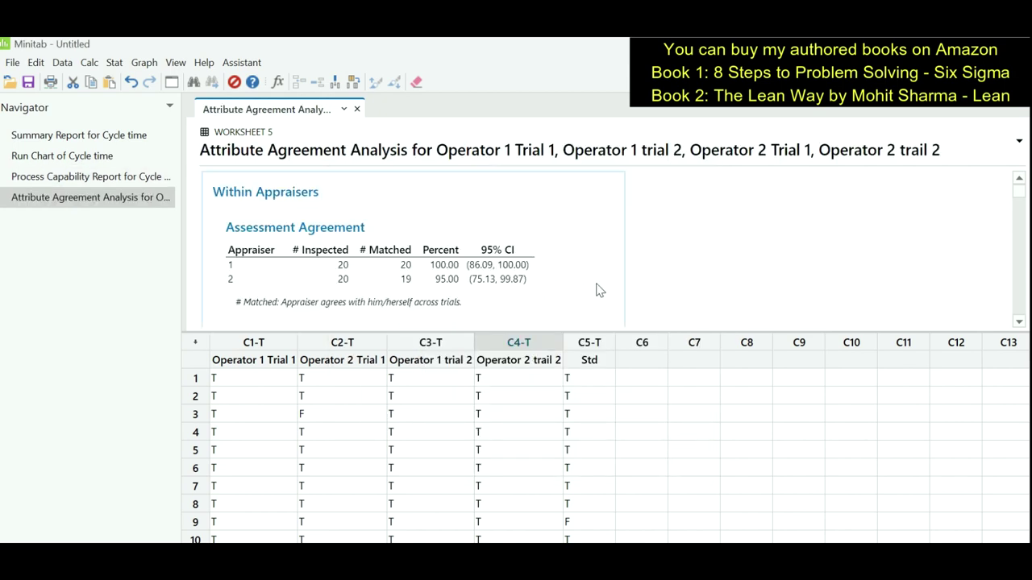
pyautogui.scroll(-5, 594, 292)
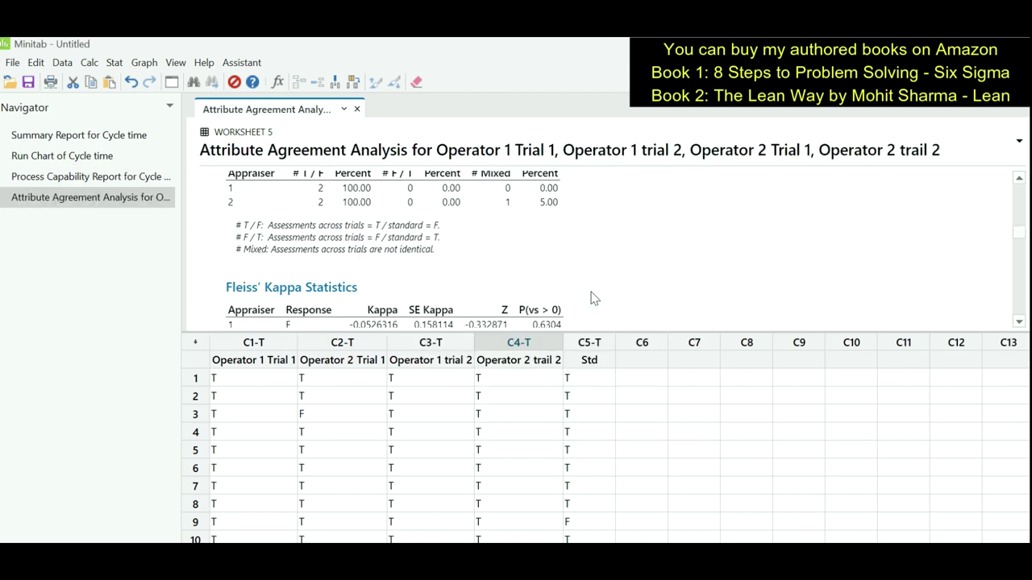
pyautogui.scroll(-3, 591, 298)
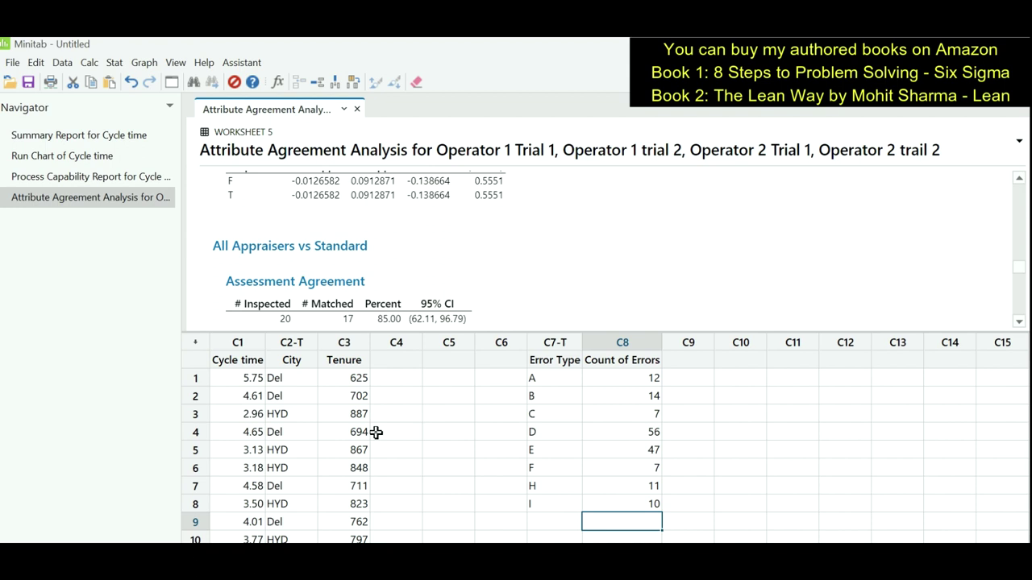
# Create a Pareto chart of Error Type with Count of Errors as the frequencies, and examine it enlarged
pyautogui.click(114, 62)
pyautogui.moveTo(153, 171)
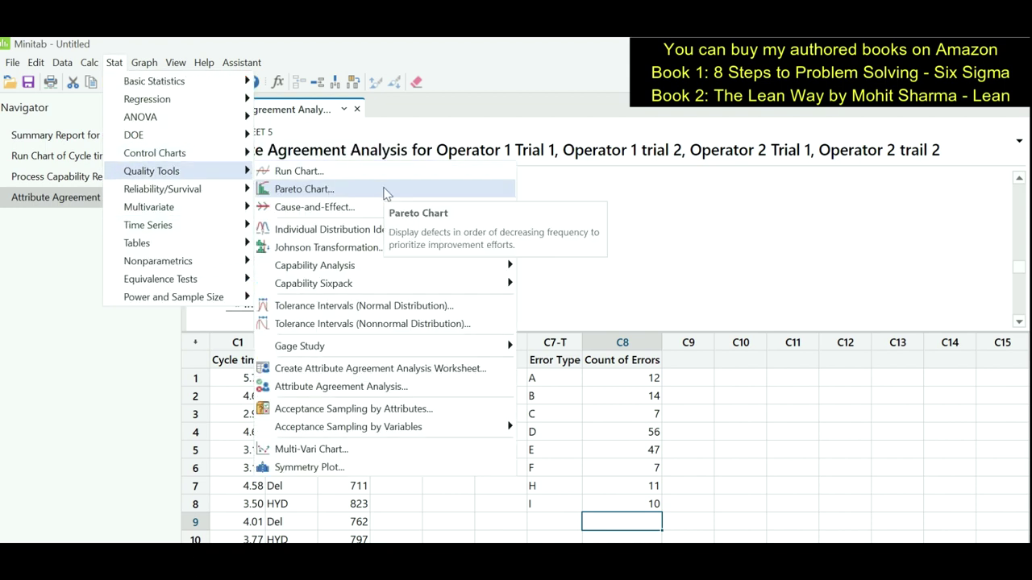
pyautogui.click(384, 192)
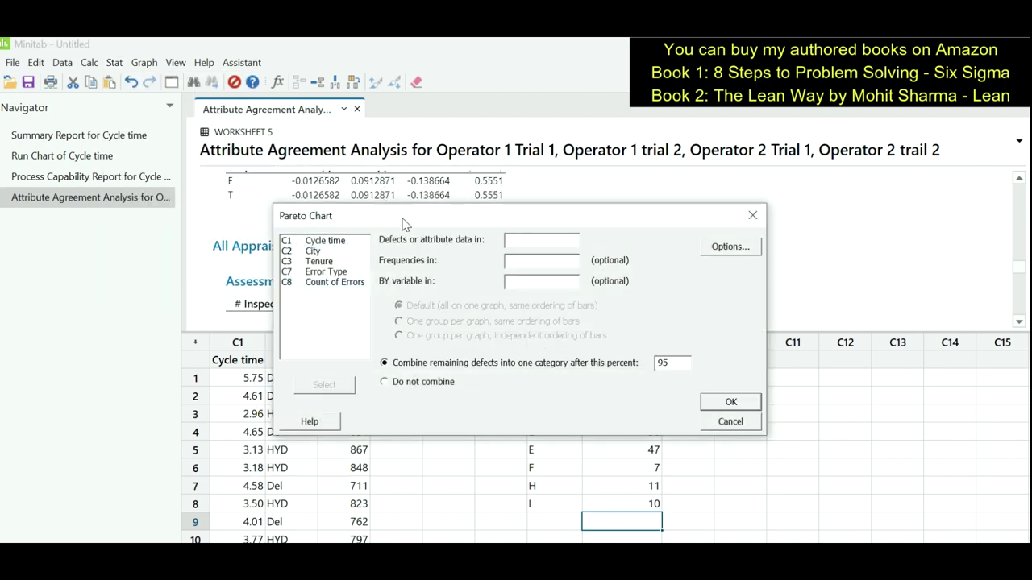
pyautogui.doubleClick(328, 274)
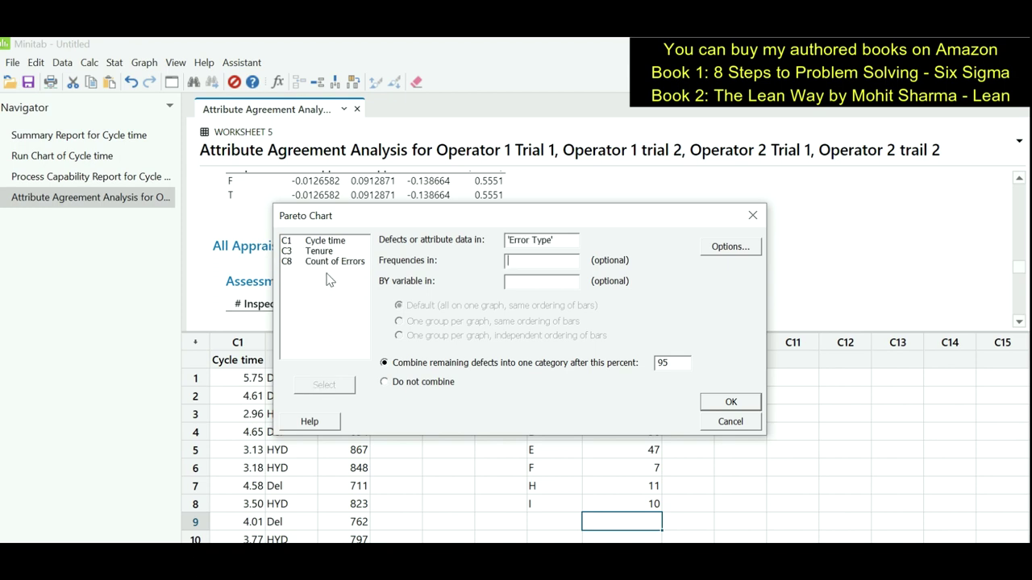
pyautogui.doubleClick(323, 263)
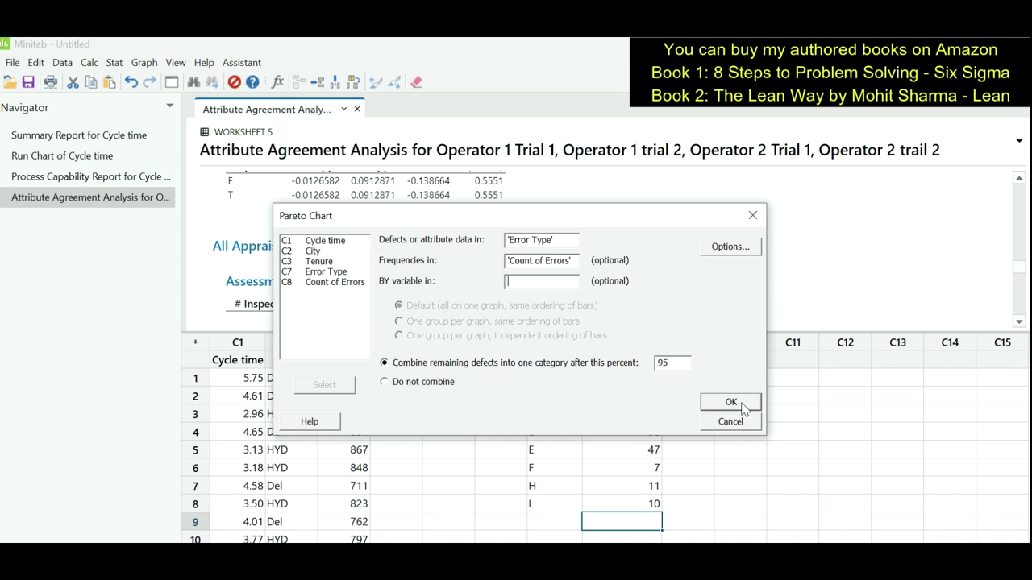
pyautogui.click(730, 403)
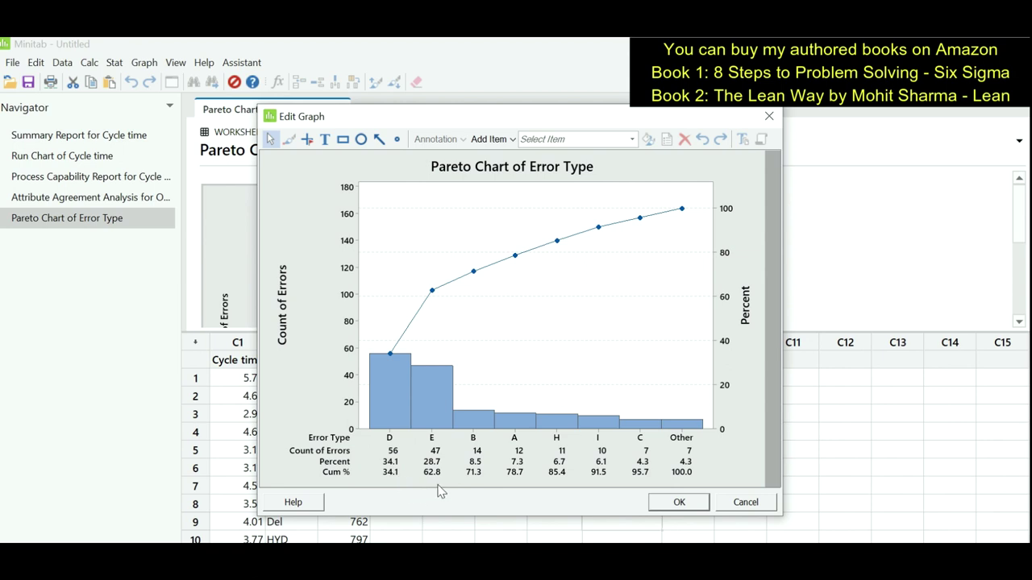
pyautogui.press('Escape')
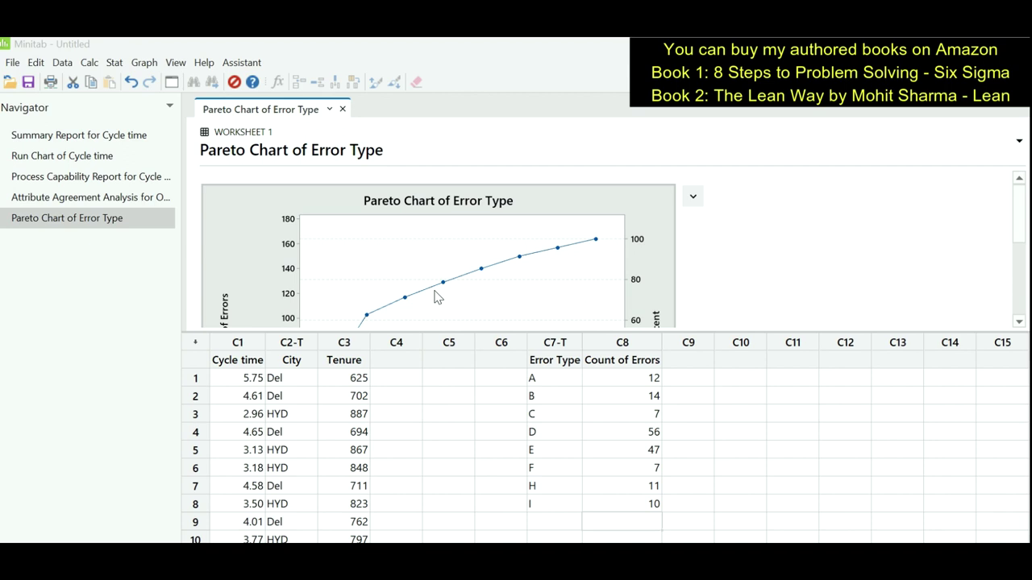
# Create a One Y, With Groups boxplot of Cycle time grouped by City, and inspect the HYD and Del box statistics
pyautogui.click(145, 62)
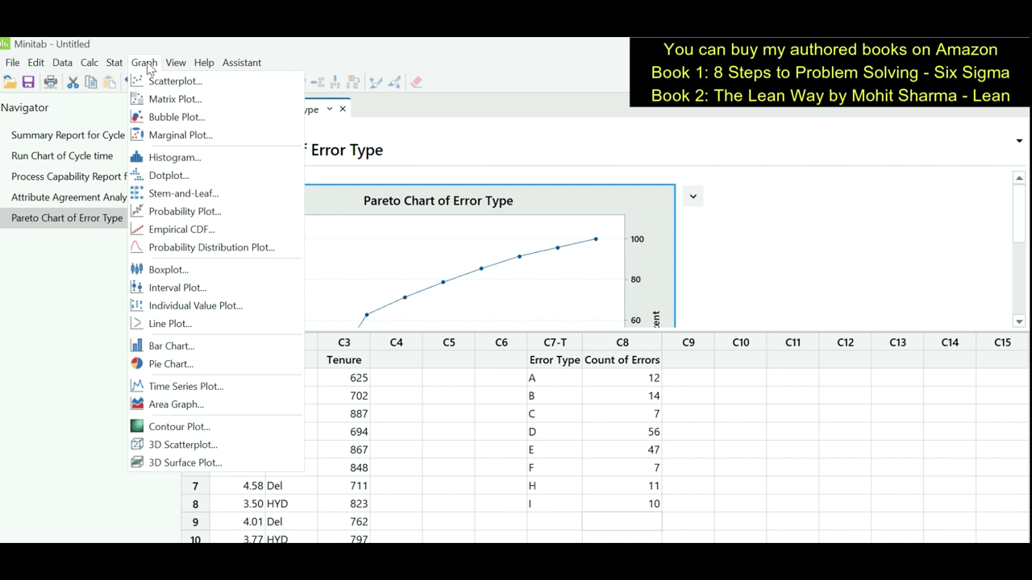
pyautogui.click(271, 270)
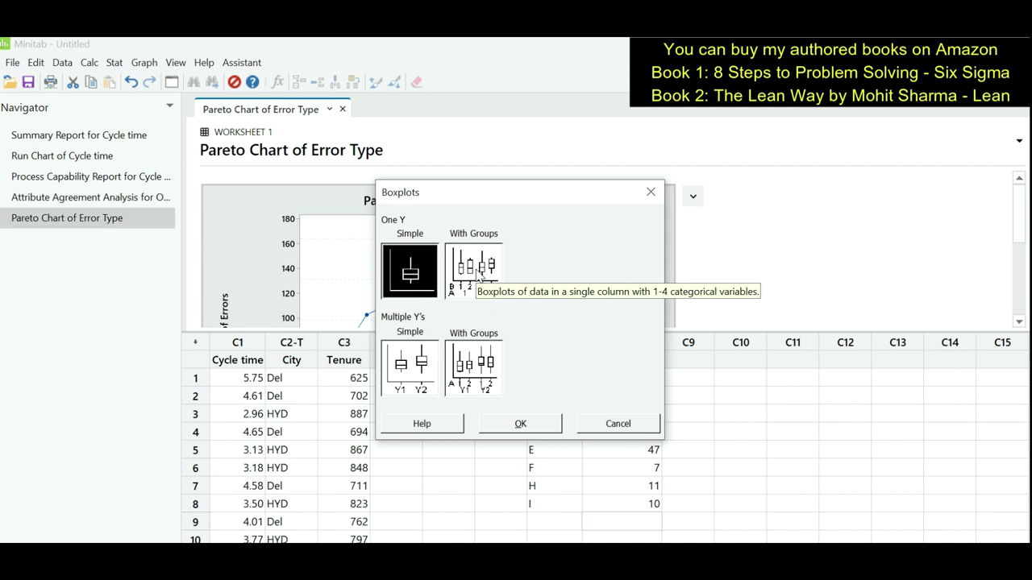
pyautogui.doubleClick(480, 273)
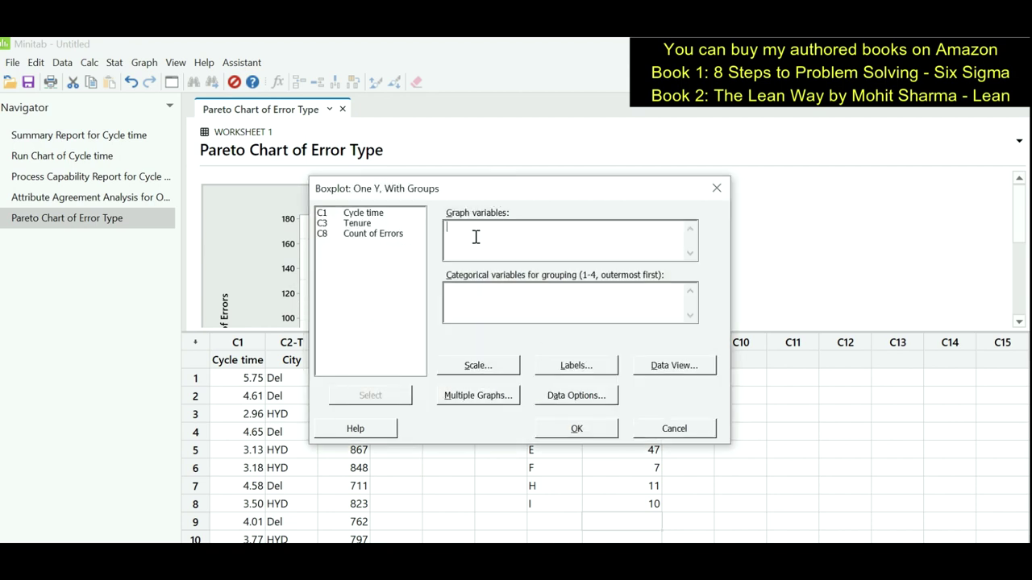
pyautogui.doubleClick(368, 213)
pyautogui.click(503, 308)
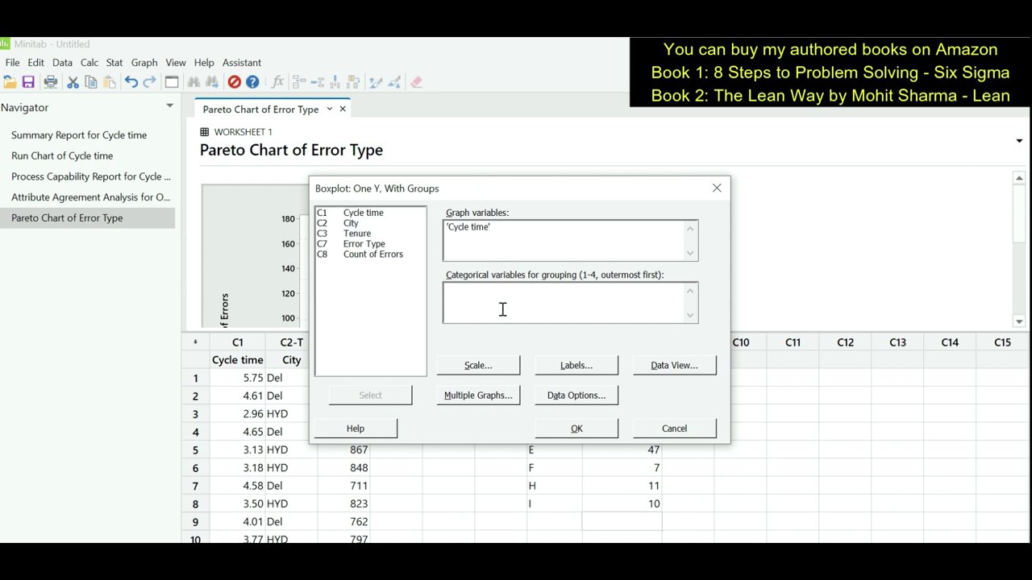
pyautogui.doubleClick(360, 224)
pyautogui.click(580, 428)
pyautogui.doubleClick(523, 321)
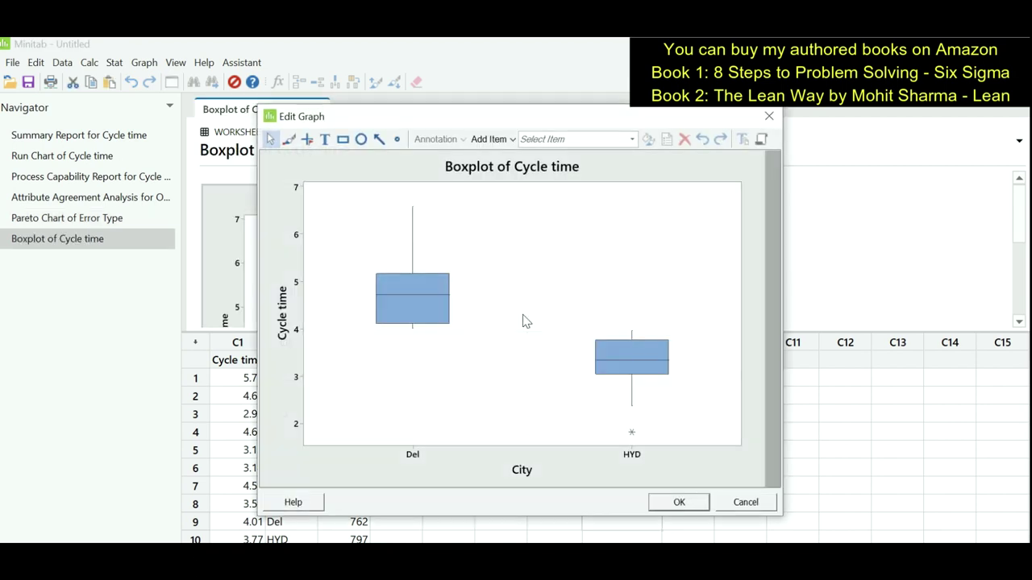
pyautogui.moveTo(636, 367)
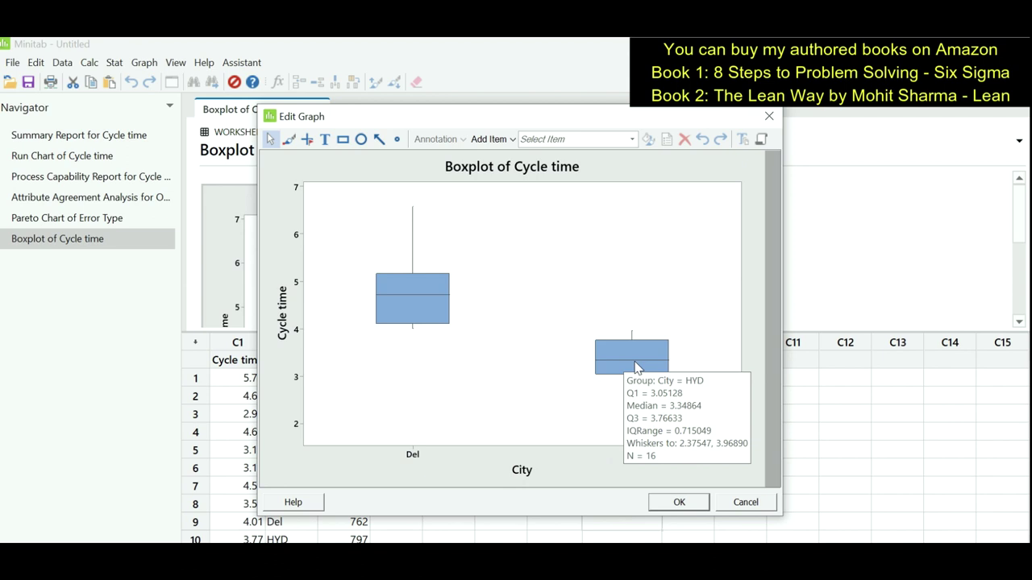
pyautogui.moveTo(417, 302)
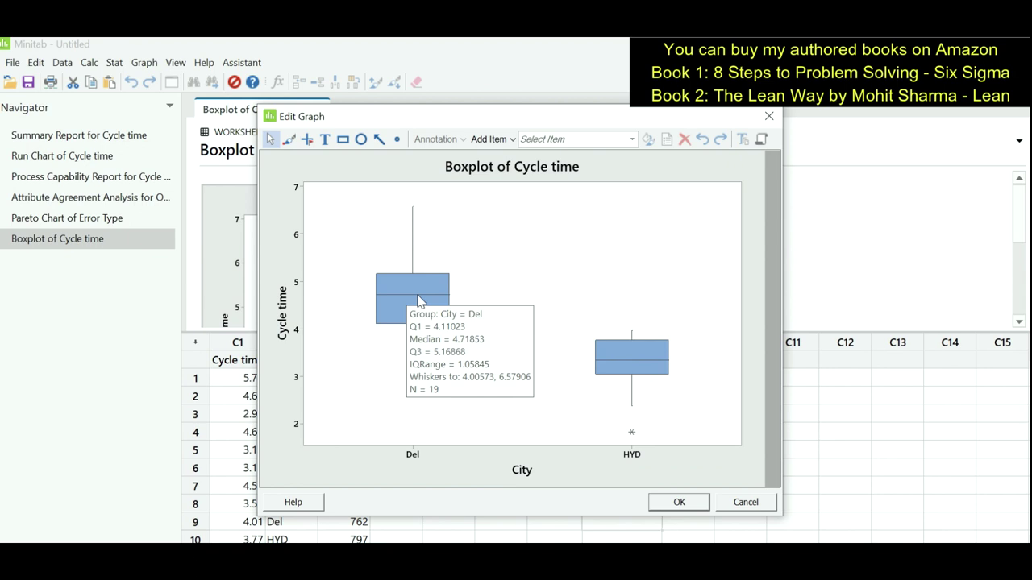
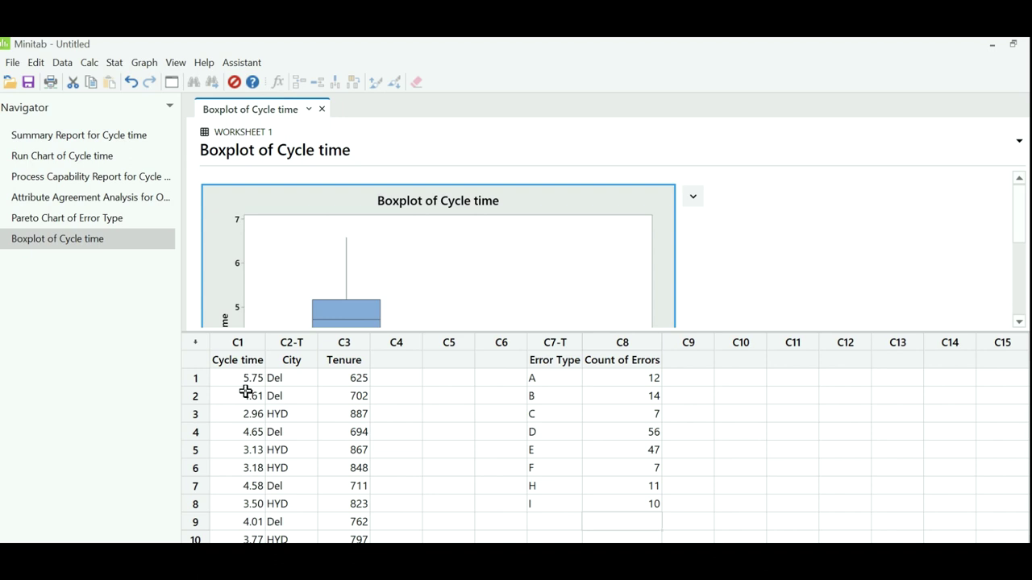
# Run a One-Way ANOVA with Cycle time as response and City as factor, and review the P-value and group means
pyautogui.click(114, 62)
pyautogui.moveTo(162, 117)
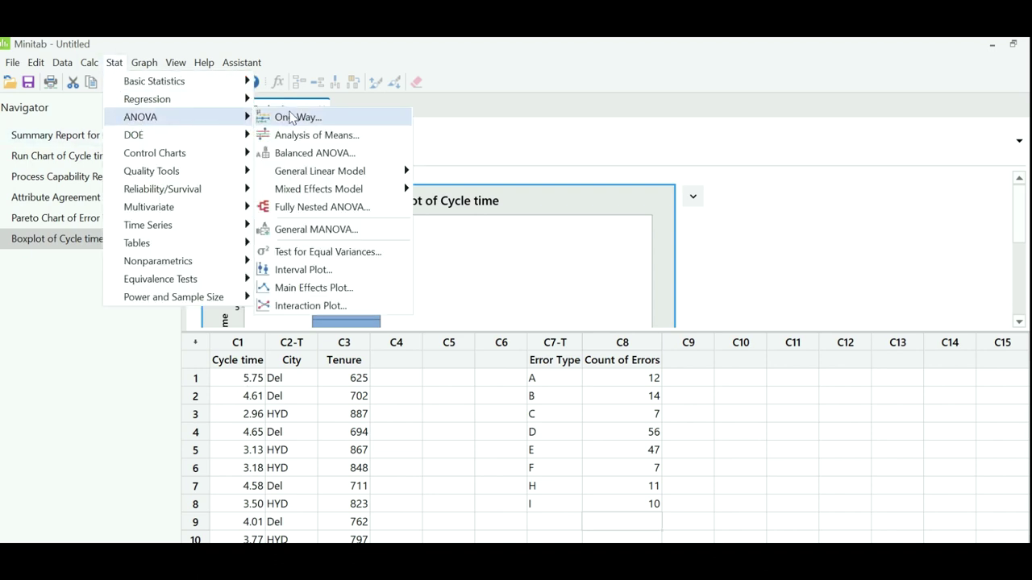
pyautogui.click(382, 124)
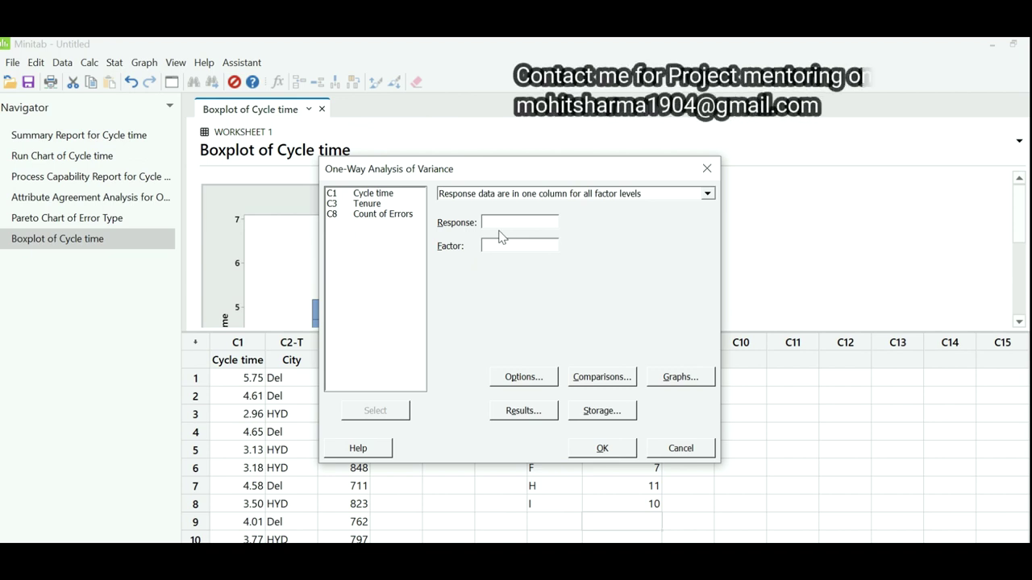
pyautogui.doubleClick(358, 196)
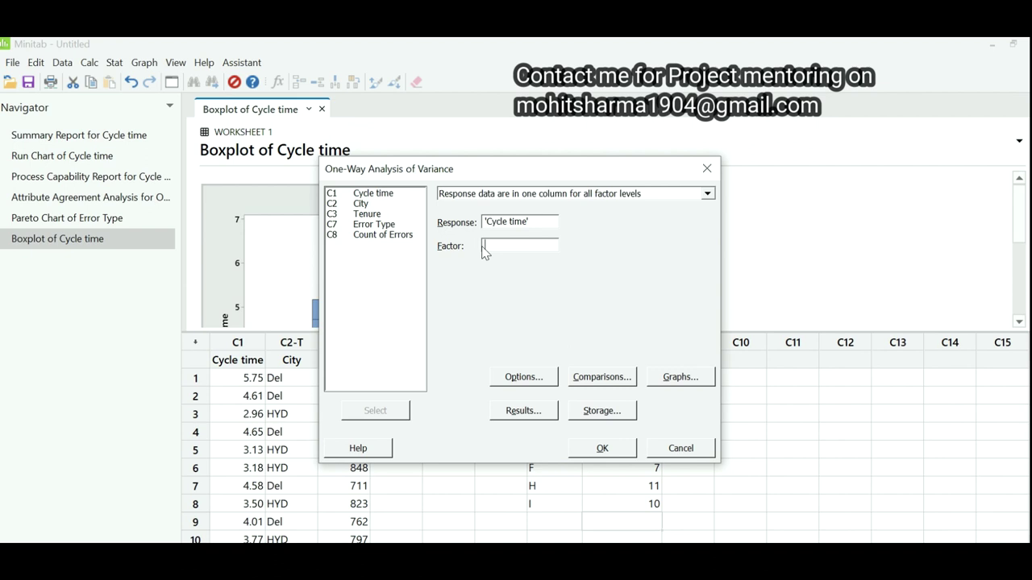
pyautogui.doubleClick(369, 204)
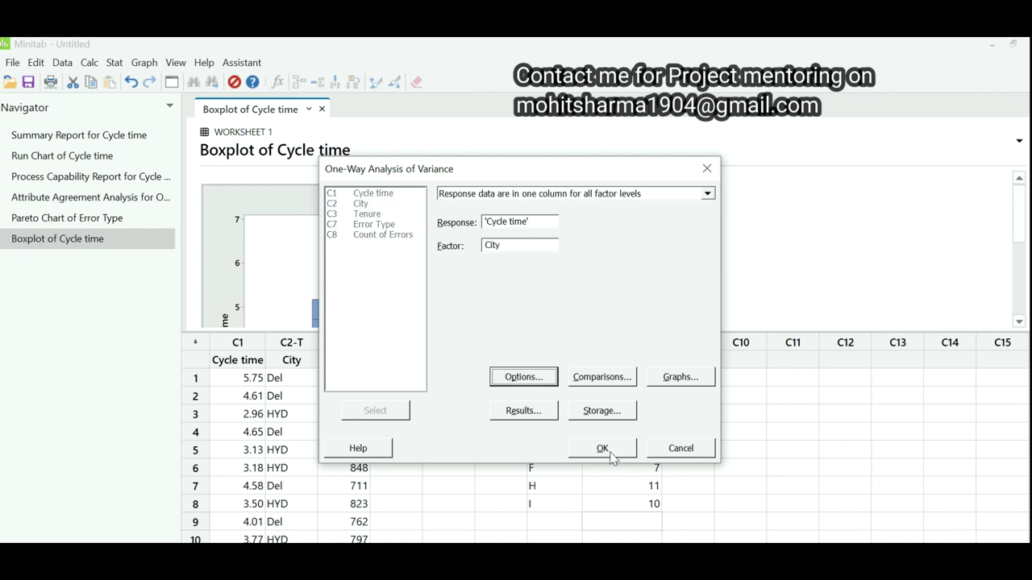
pyautogui.click(610, 456)
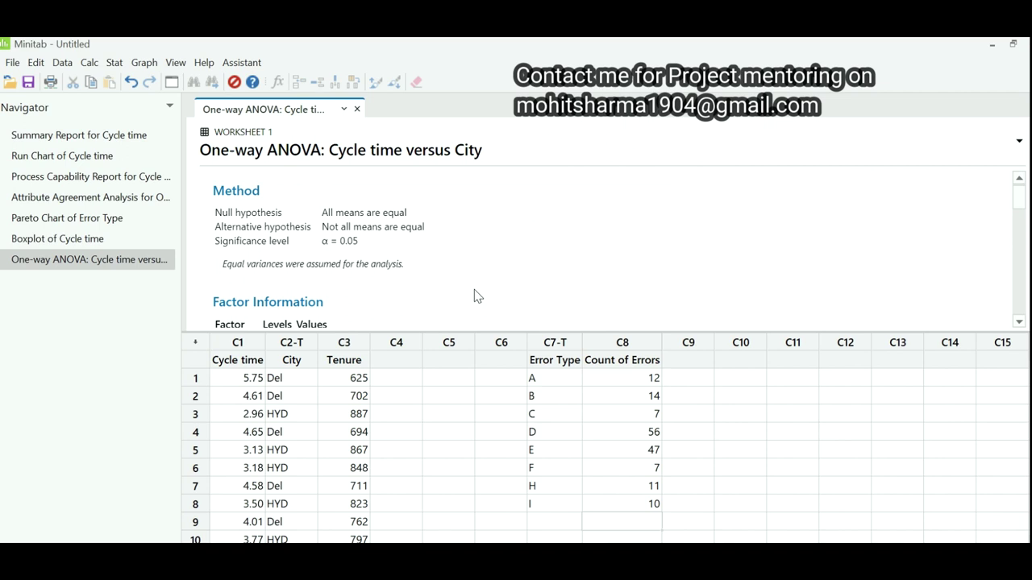
pyautogui.scroll(-3, 475, 289)
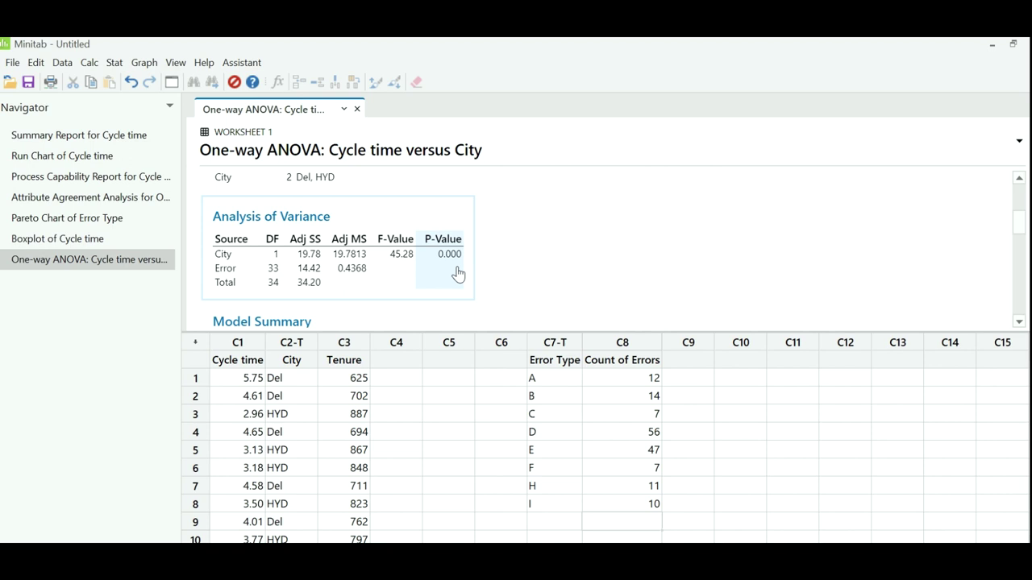
pyautogui.scroll(-4, 290, 302)
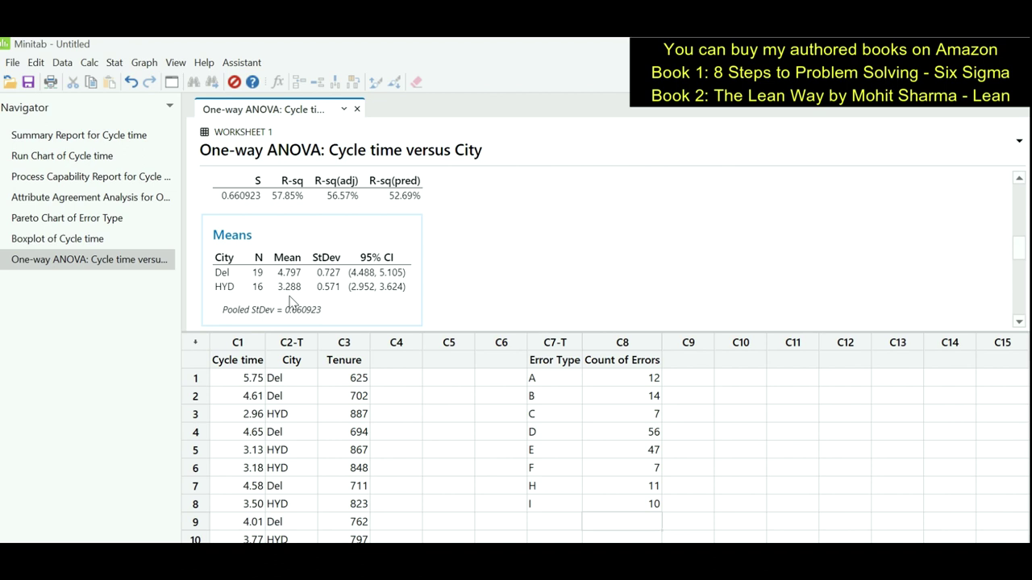
# Run a linear Fitted Line Plot with Cycle time as response and Tenure as predictor, and examine the plot enlarged
pyautogui.click(113, 62)
pyautogui.moveTo(185, 99)
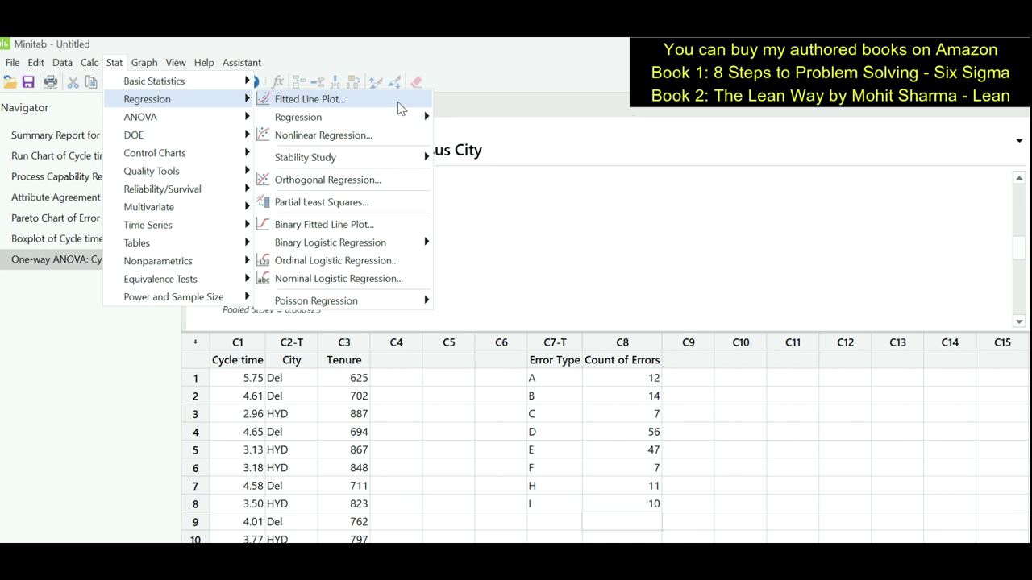
pyautogui.click(397, 101)
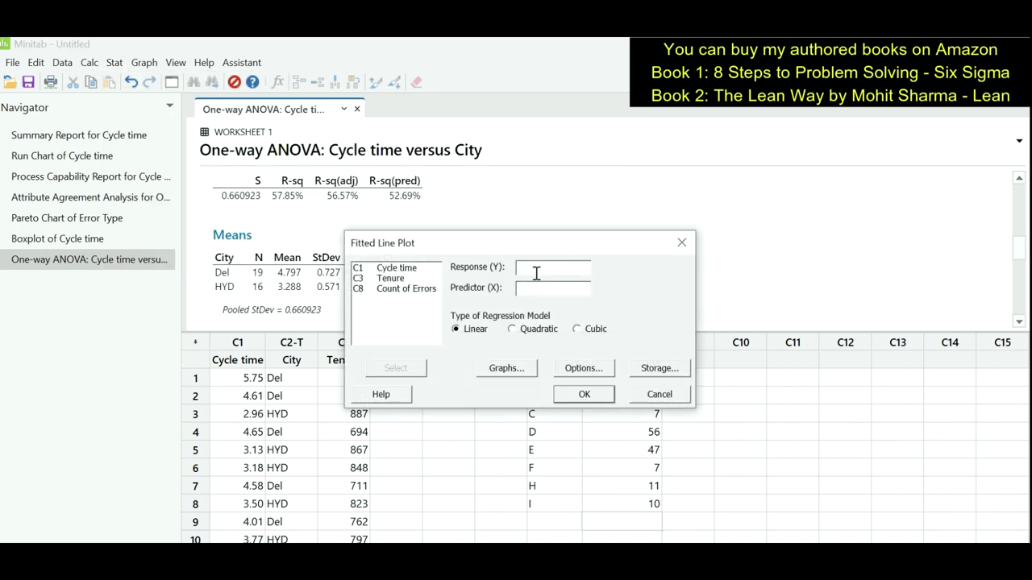
pyautogui.doubleClick(379, 268)
pyautogui.doubleClick(394, 278)
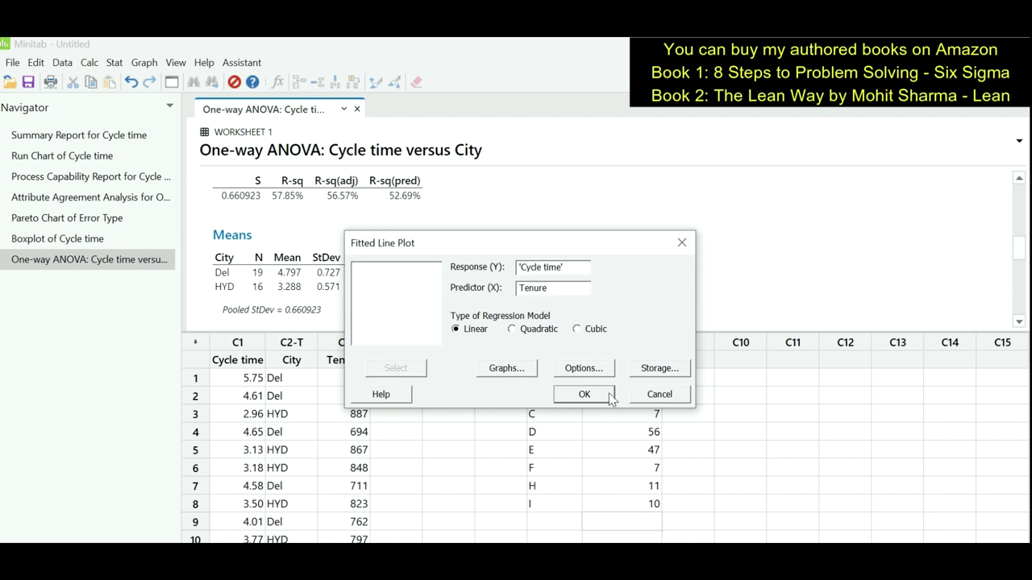
pyautogui.click(583, 395)
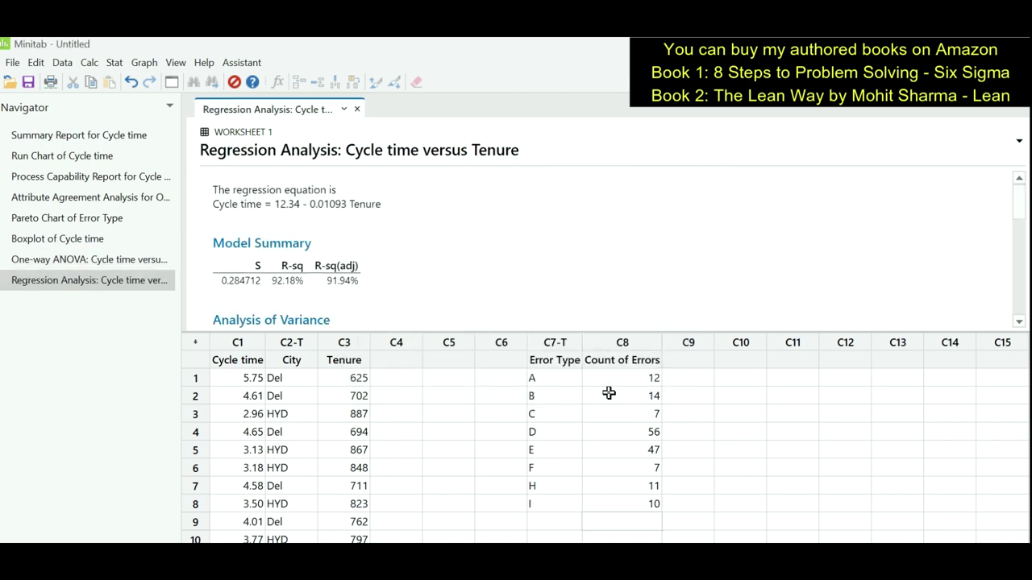
pyautogui.doubleClick(479, 279)
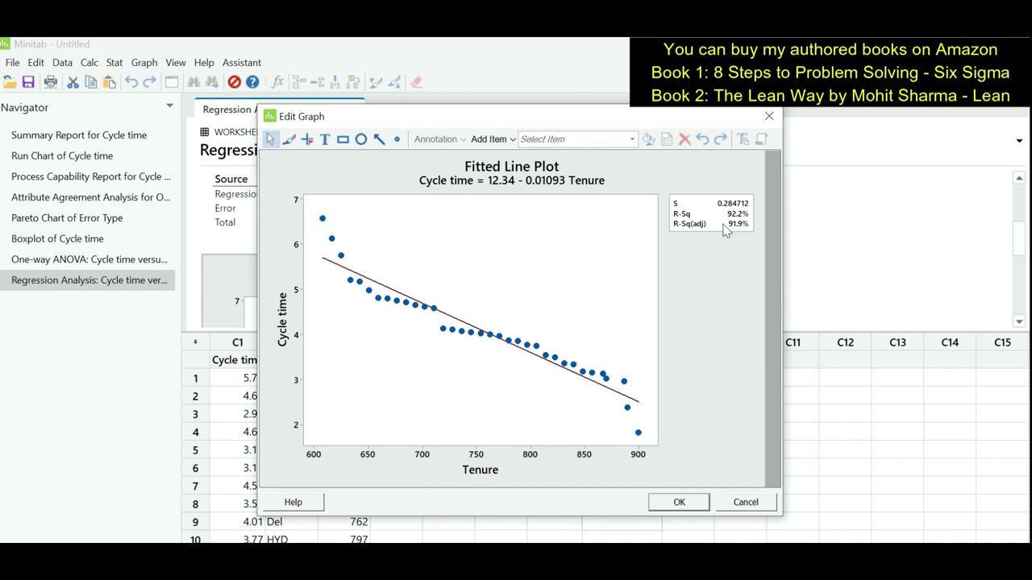
pyautogui.press('Escape')
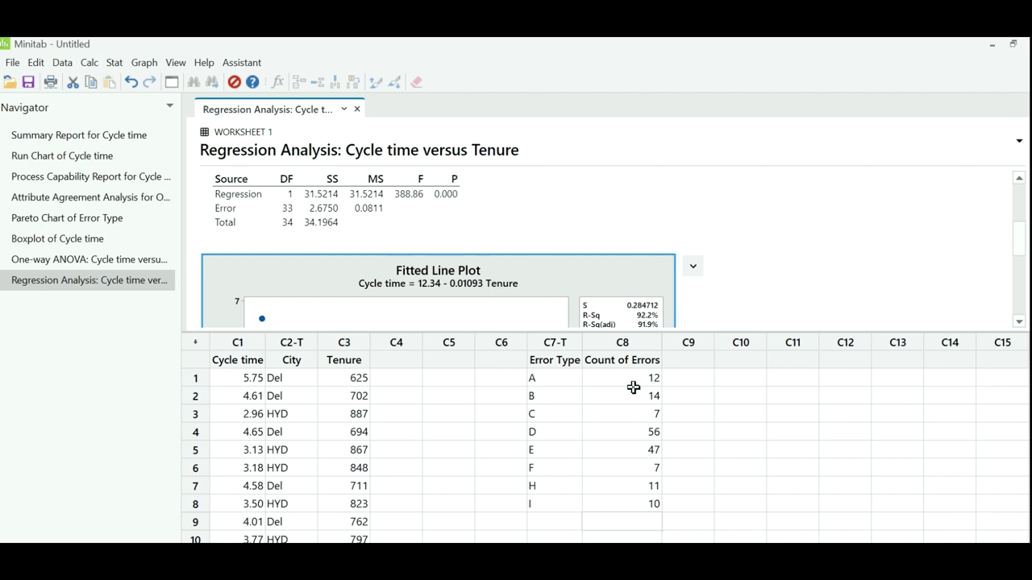
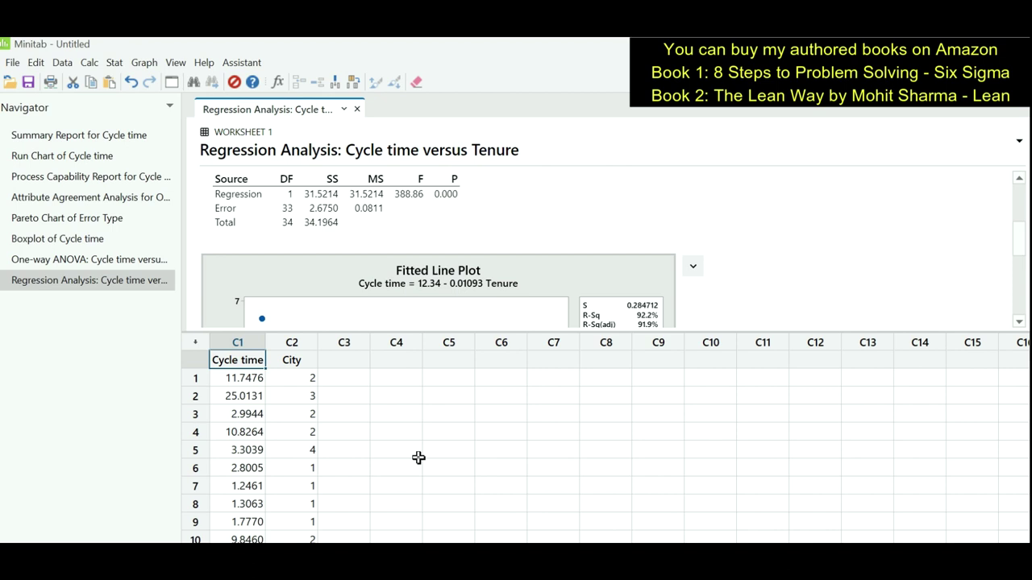
# Generate a Graphical Summary of Cycle time from Worksheet 2 at a 95.0 confidence level, and check its normality test enlarged
pyautogui.click(114, 62)
pyautogui.moveTo(153, 81)
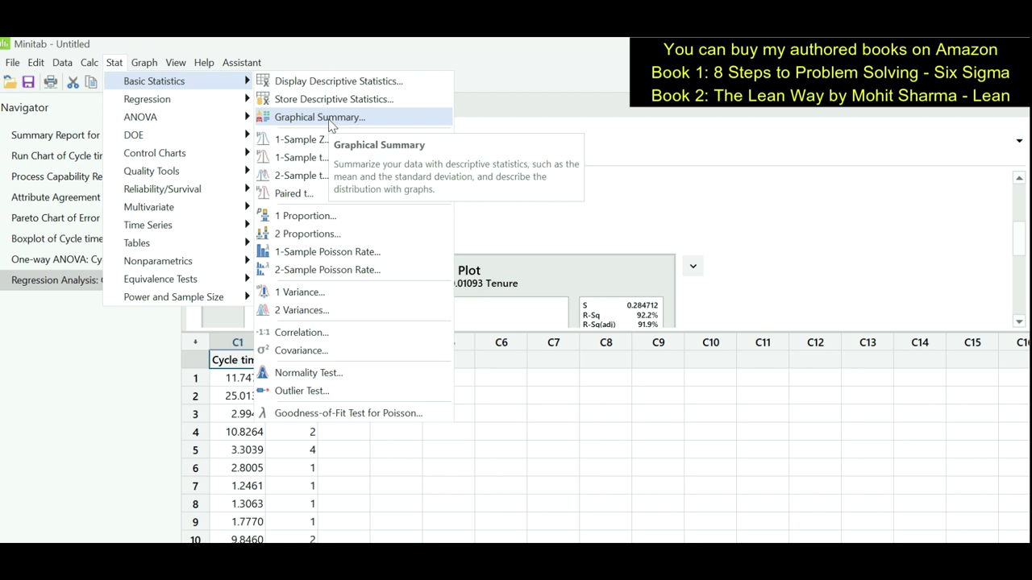
pyautogui.click(330, 119)
pyautogui.click(429, 223)
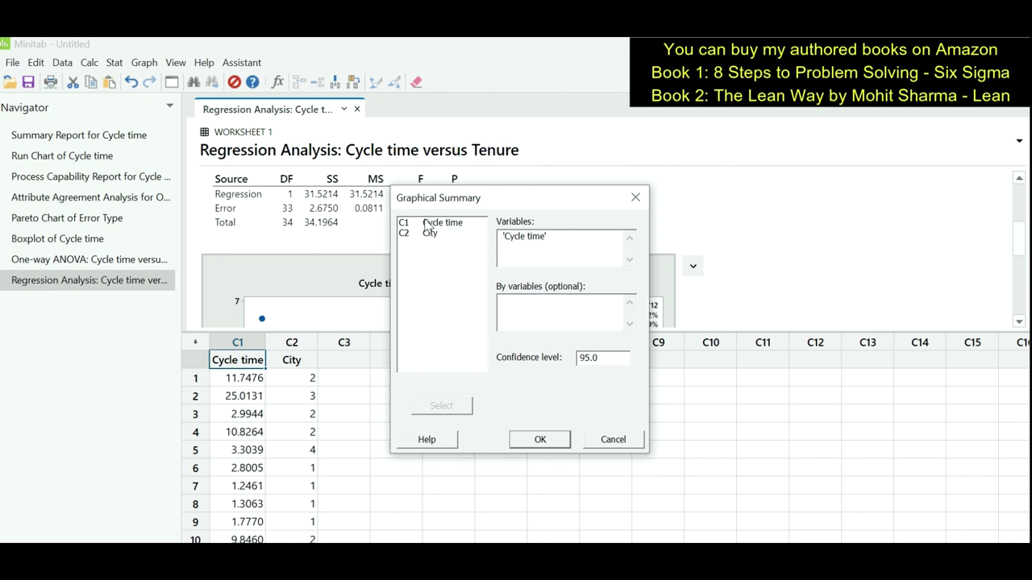
pyautogui.click(540, 440)
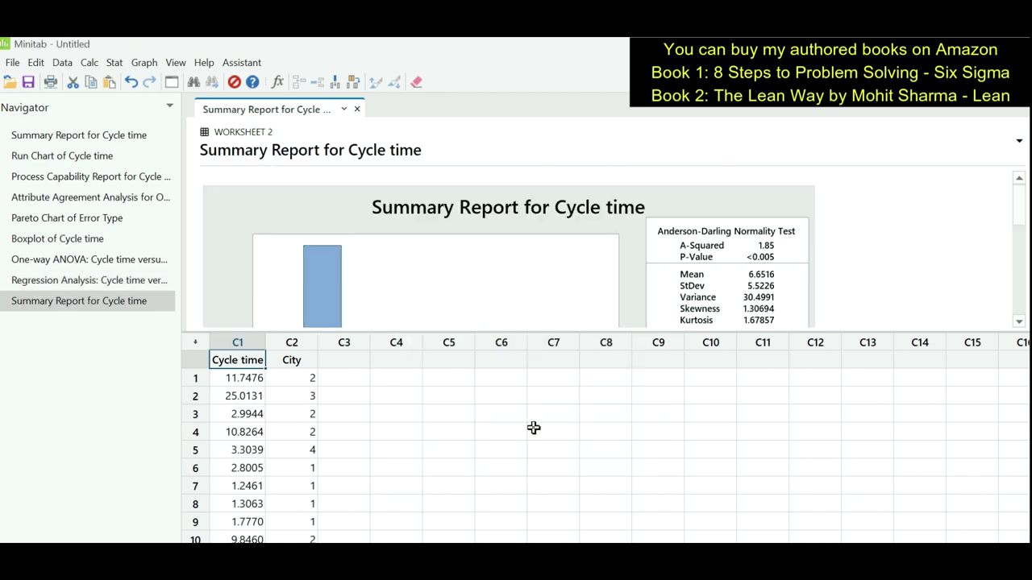
pyautogui.doubleClick(521, 296)
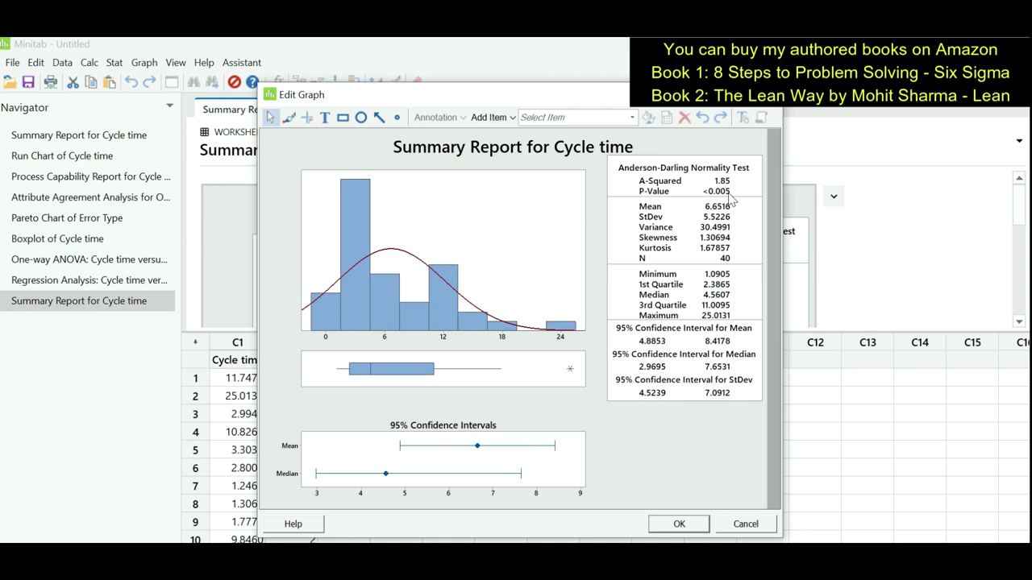
pyautogui.click(722, 528)
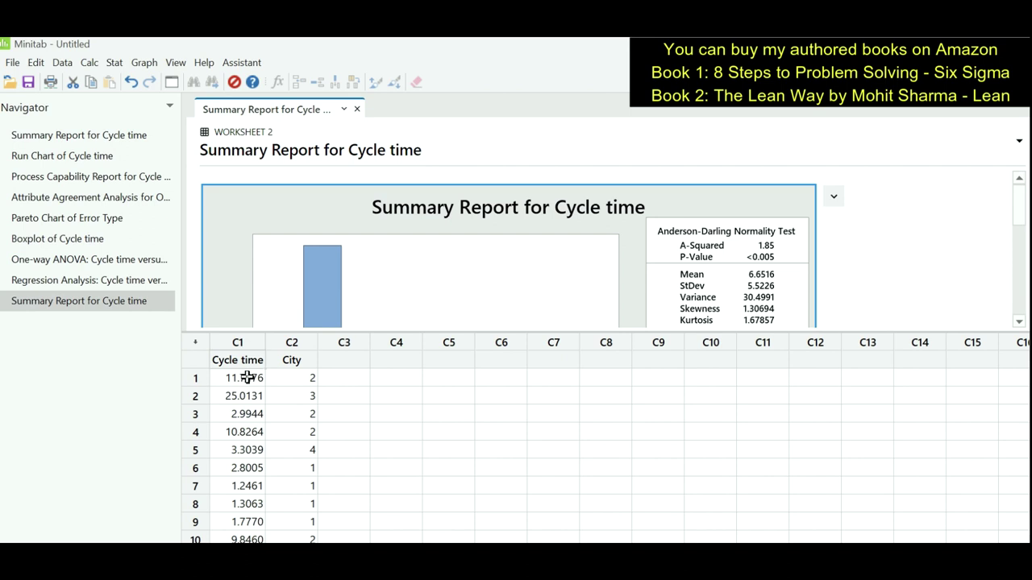
# Run Mood's Median Test with Cycle time as response and City as factor, and review the P-value and the city medians
pyautogui.click(113, 62)
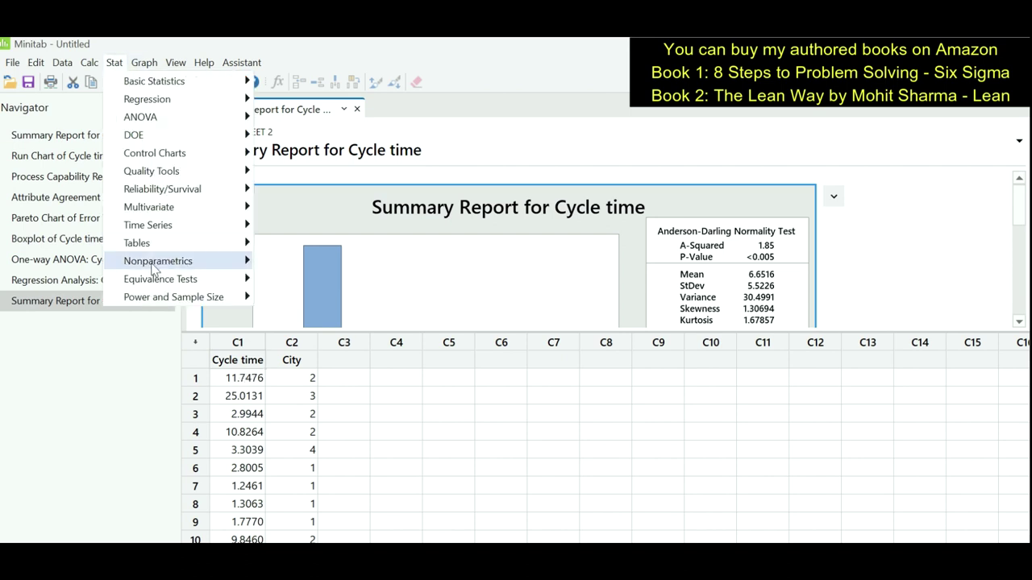
pyautogui.moveTo(201, 260)
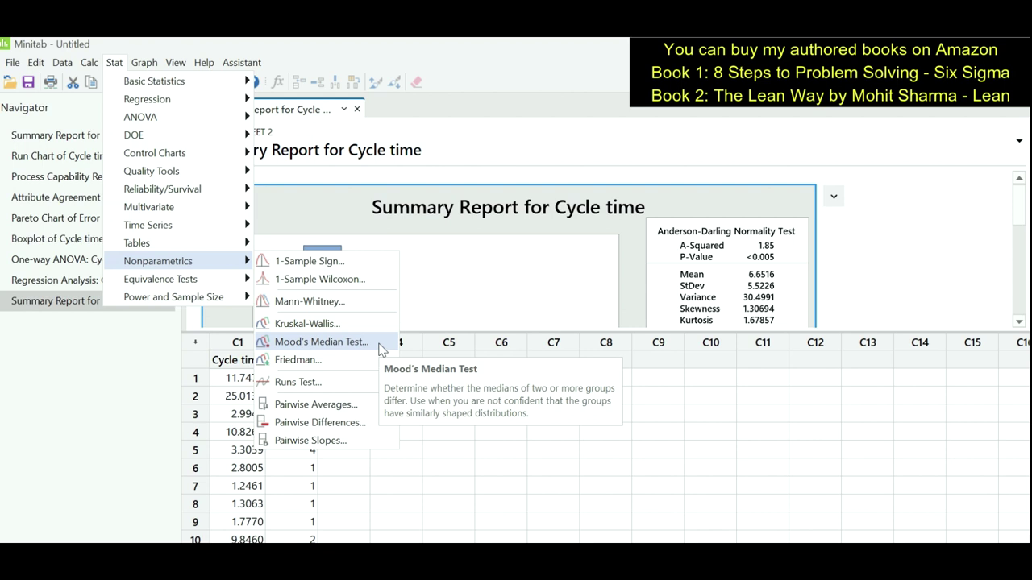
pyautogui.click(379, 346)
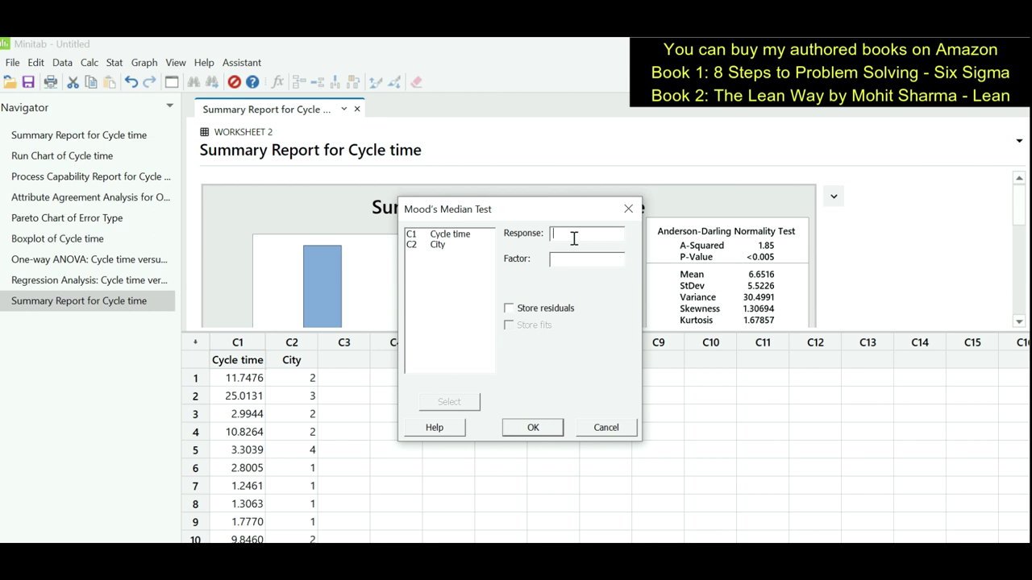
pyautogui.doubleClick(436, 235)
pyautogui.doubleClick(436, 245)
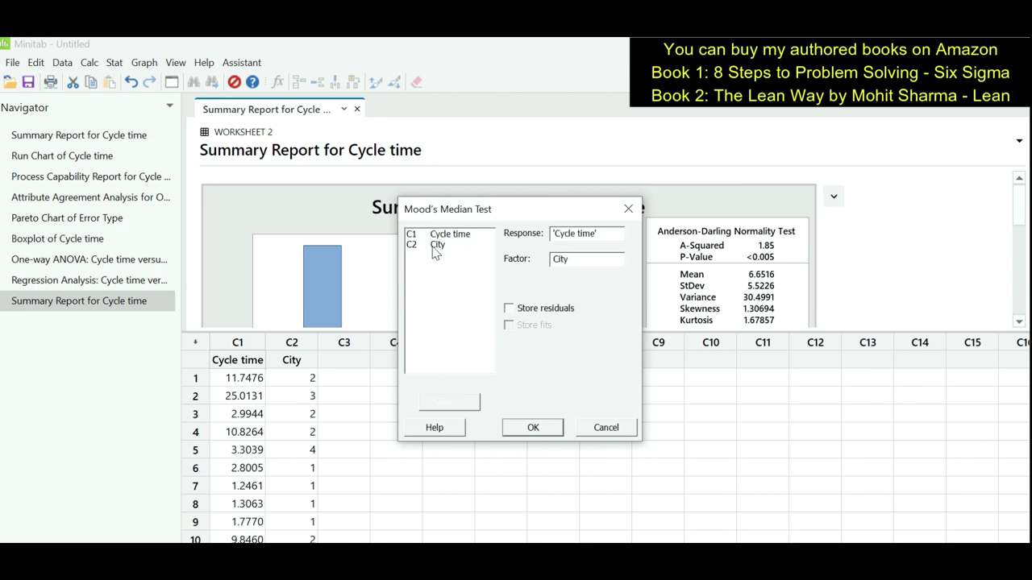
pyautogui.click(533, 427)
pyautogui.scroll(-2, 474, 315)
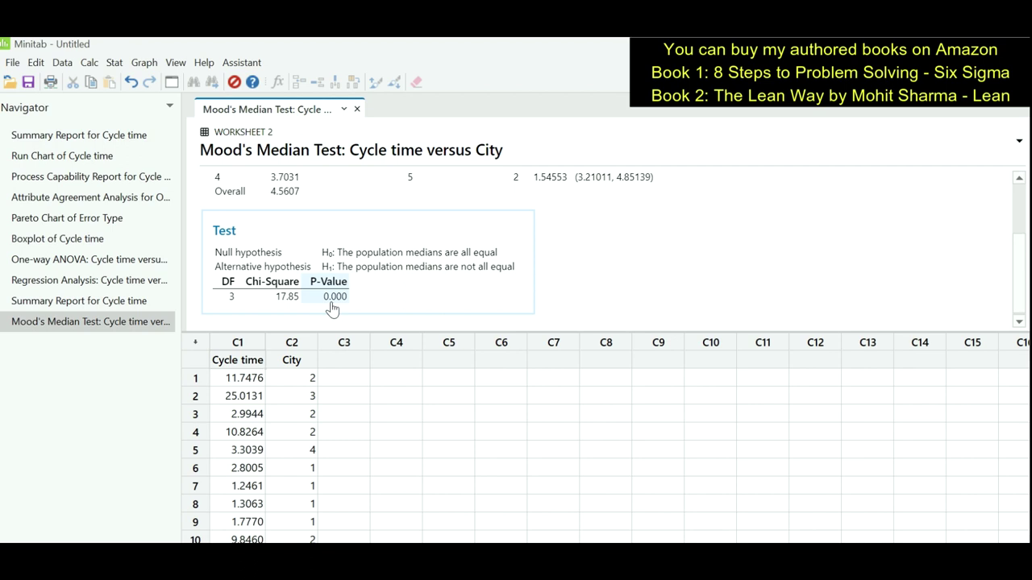
pyautogui.scroll(2, 332, 309)
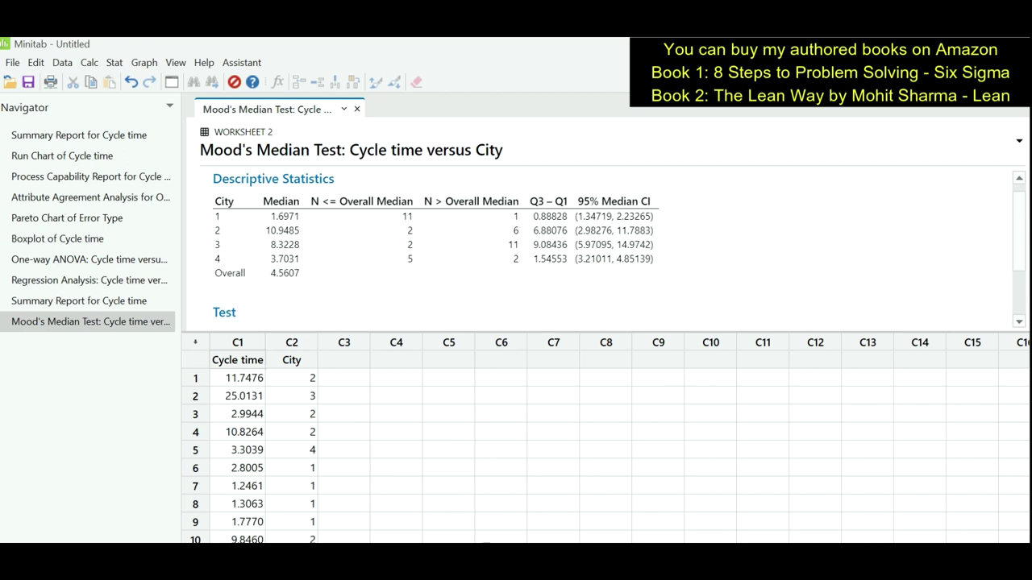
# Run a Chi-Square Test for Association on raw data with D/ND as rows and Associate as columns, and review the P-values and counts
pyautogui.click(503, 542)
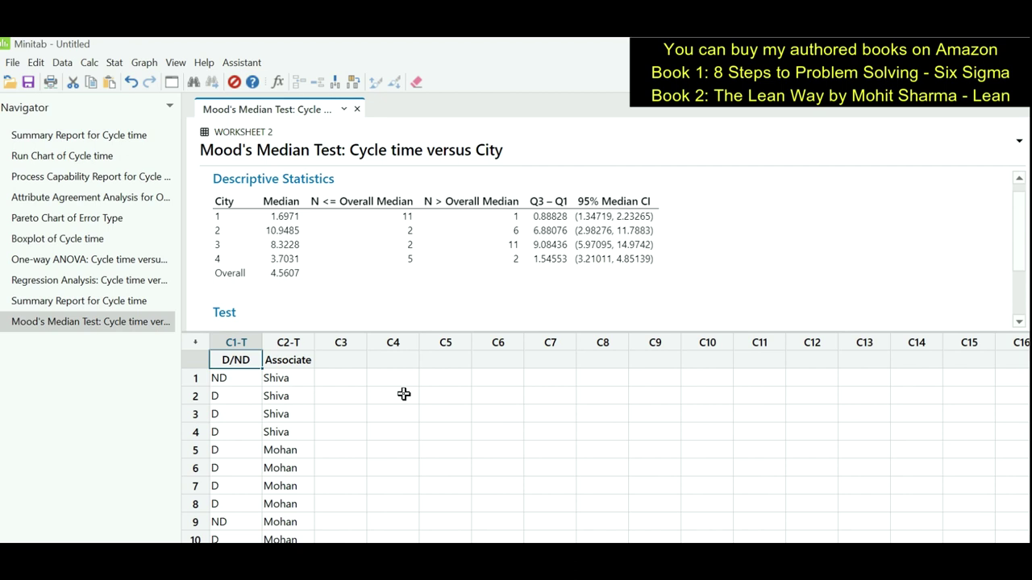
pyautogui.click(114, 62)
pyautogui.moveTo(137, 243)
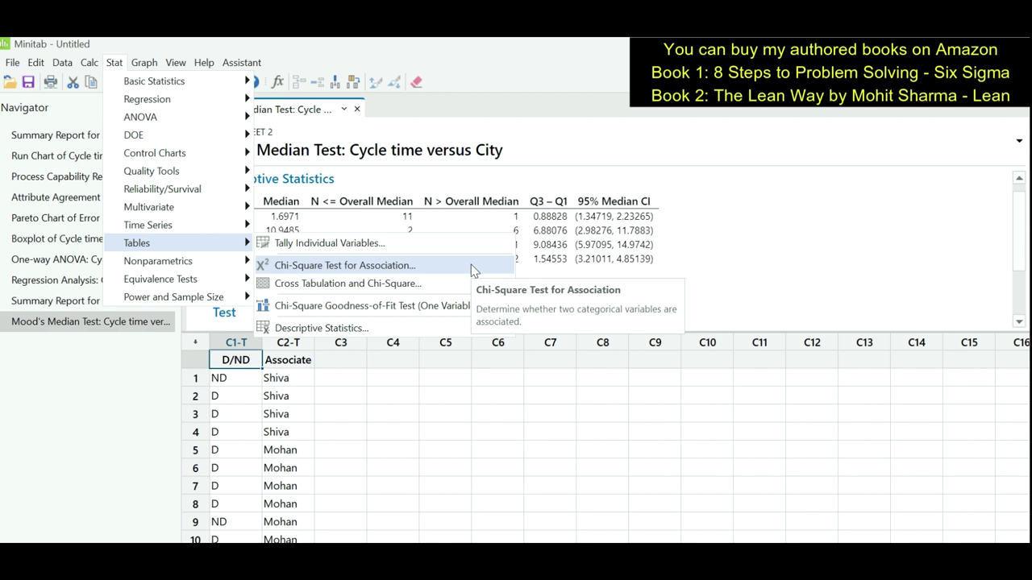
pyautogui.click(471, 264)
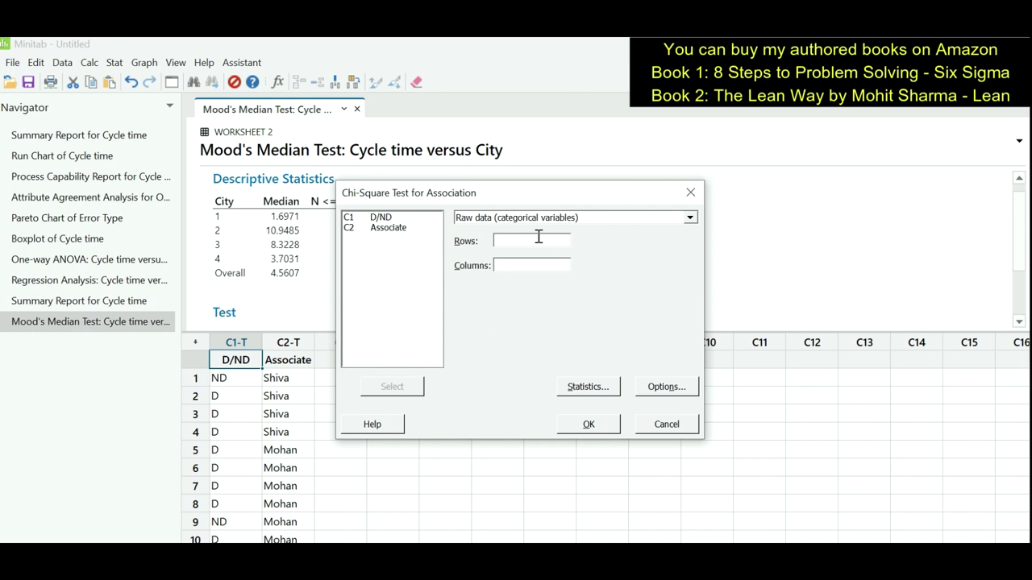
pyautogui.doubleClick(380, 218)
pyautogui.doubleClick(379, 229)
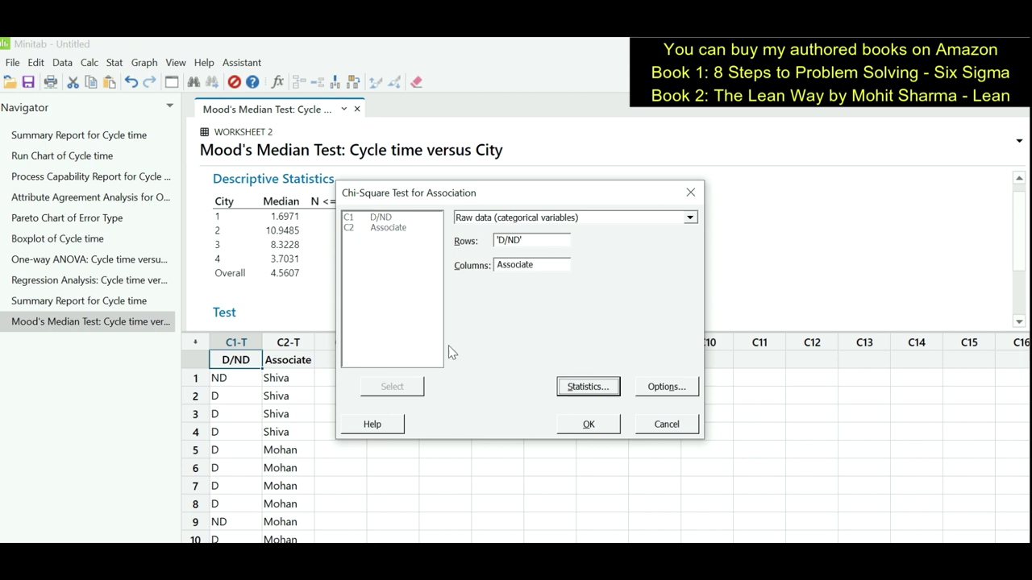
pyautogui.click(597, 424)
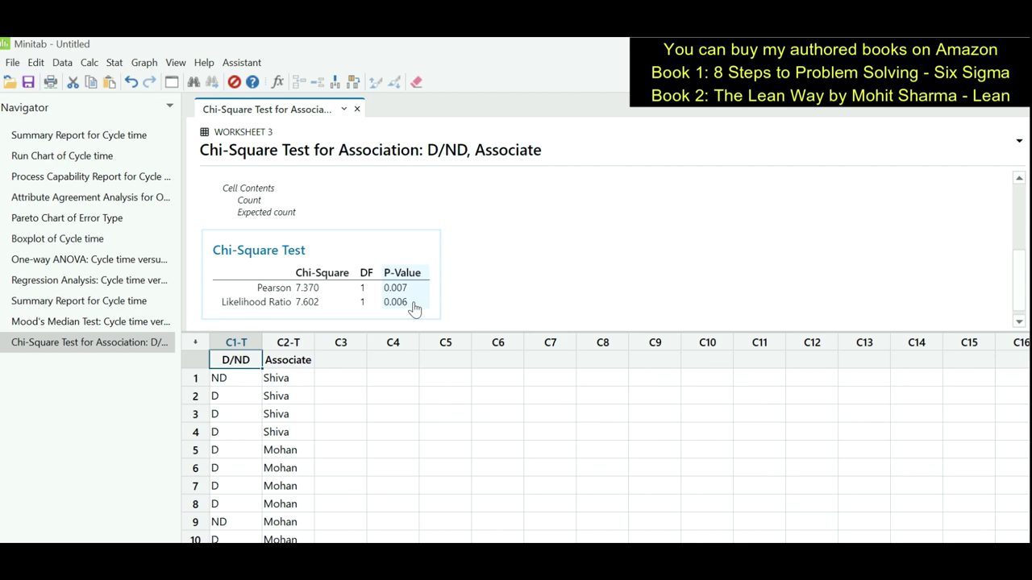
pyautogui.scroll(5, 413, 308)
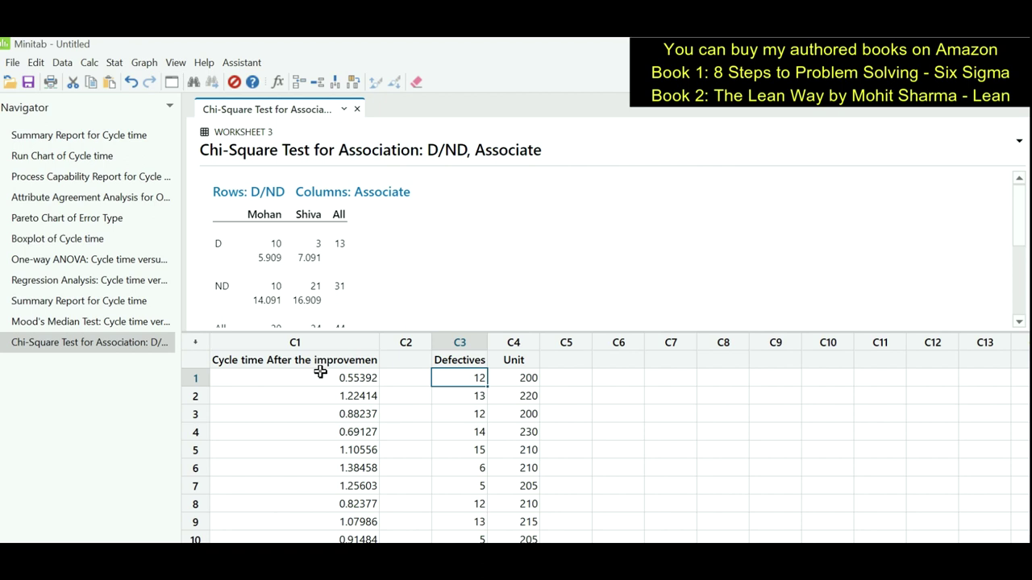
# Create an I-MR control chart of the cycle time after the improvement, and open the chart enlarged
pyautogui.click(113, 62)
pyautogui.moveTo(155, 153)
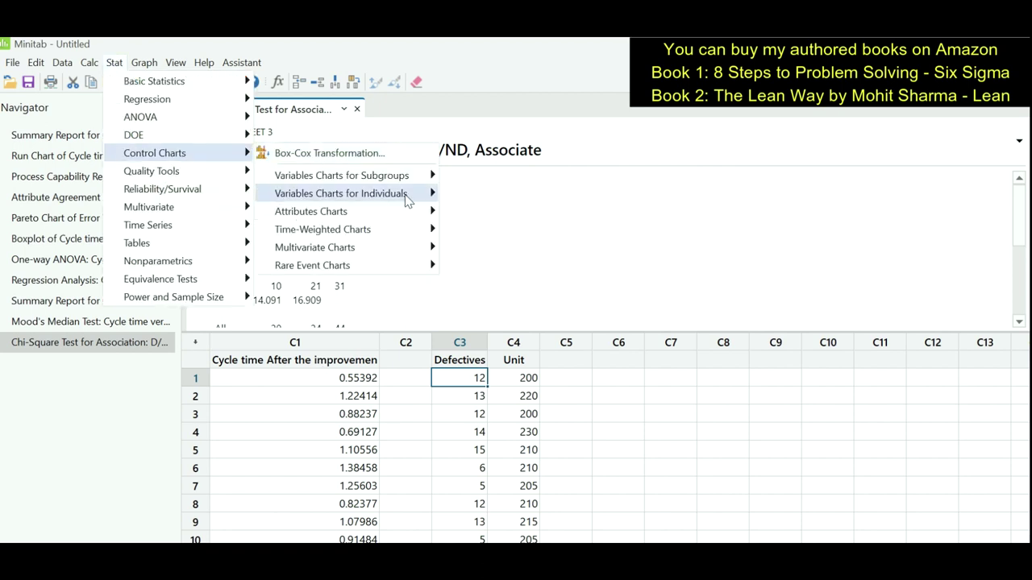
pyautogui.moveTo(379, 193)
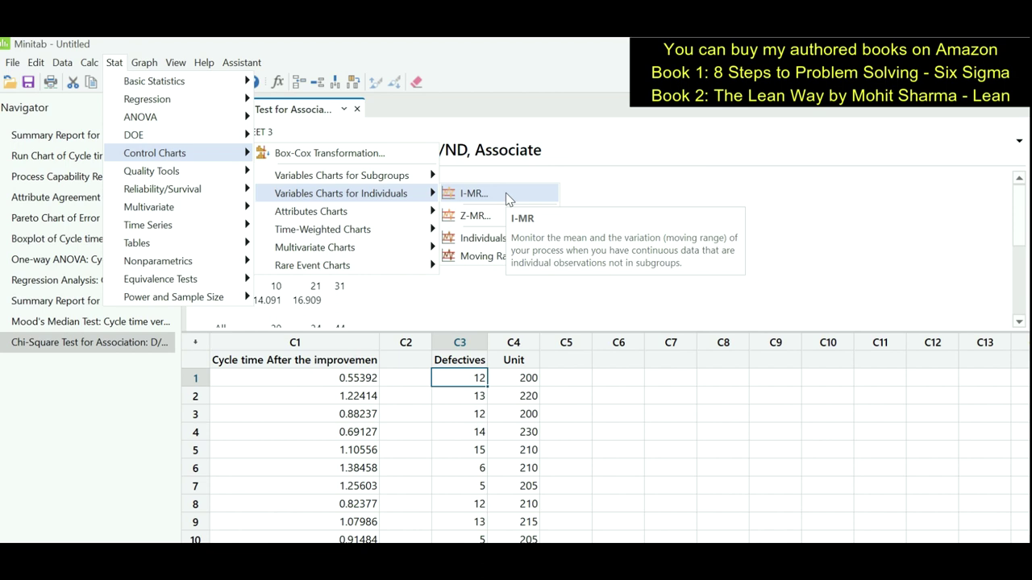
pyautogui.click(505, 193)
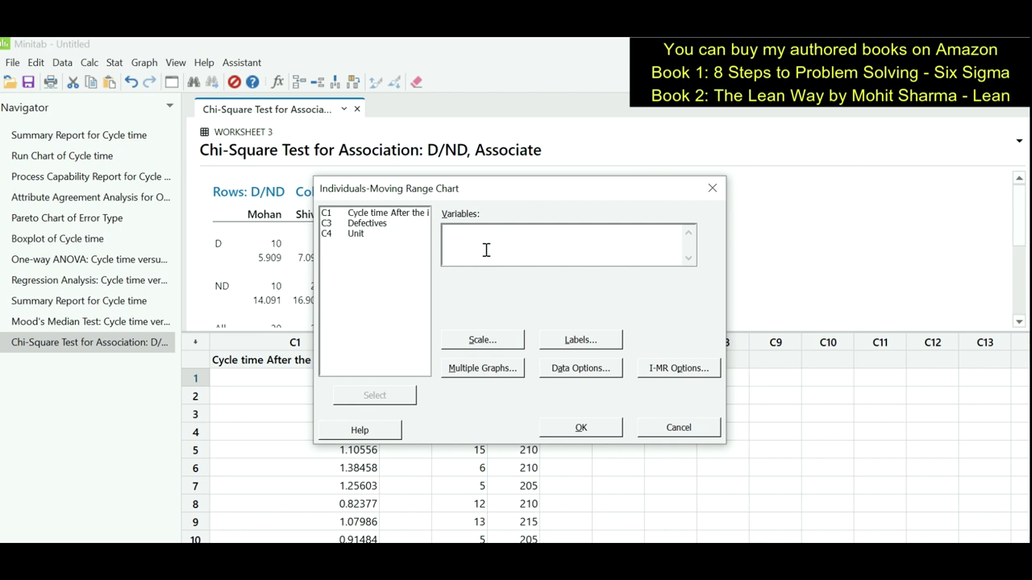
pyautogui.doubleClick(379, 213)
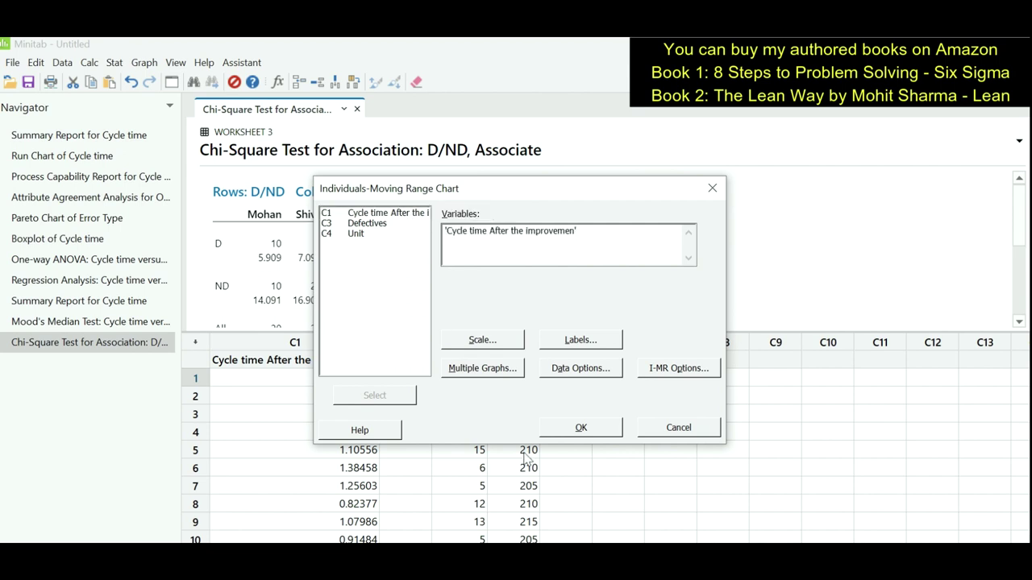
pyautogui.click(582, 428)
pyautogui.doubleClick(636, 210)
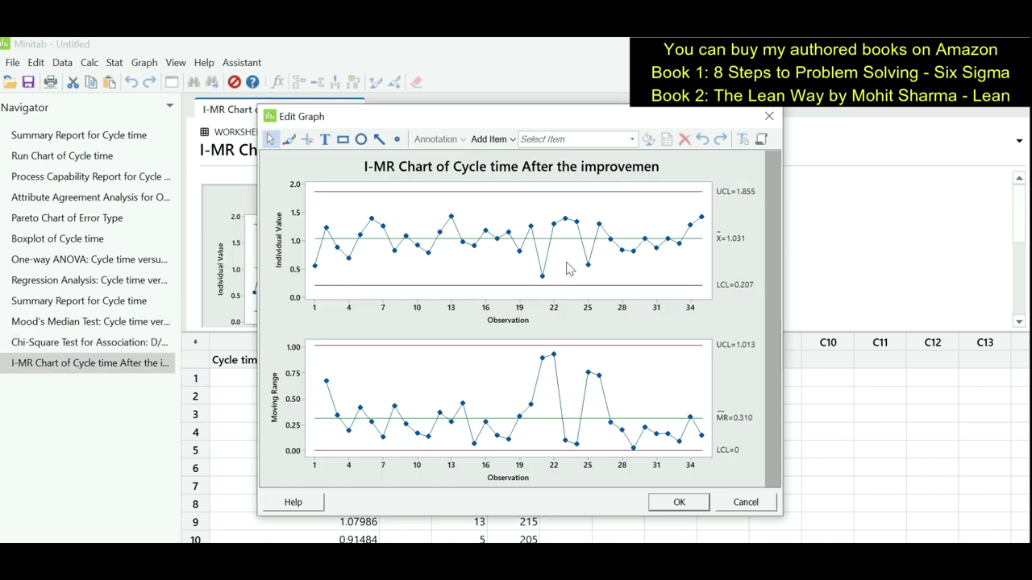
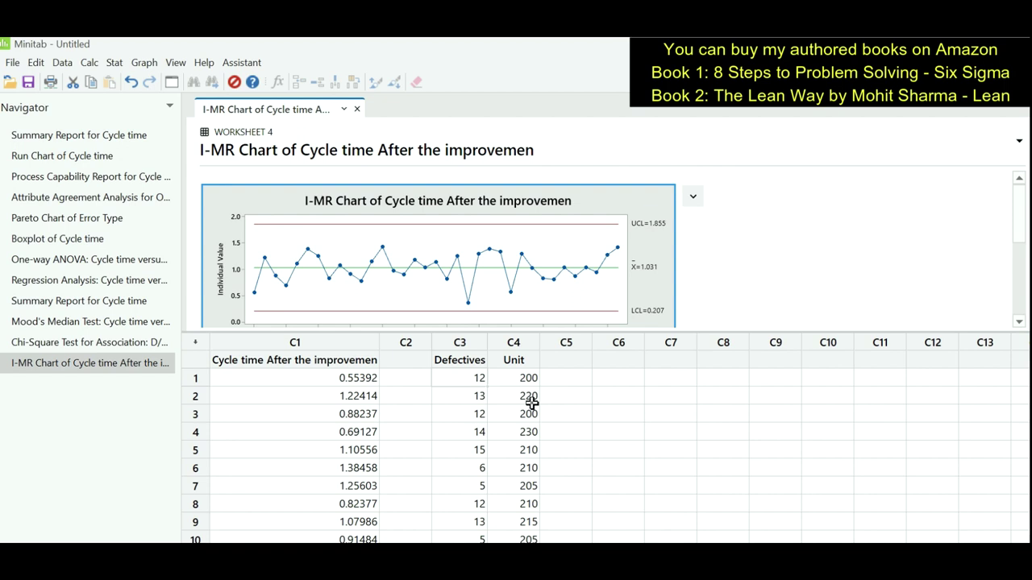
# Create a P chart of Defectives with Unit as the subgroup sizes, and inspect the out-of-control point on the enlarged chart
pyautogui.click(114, 62)
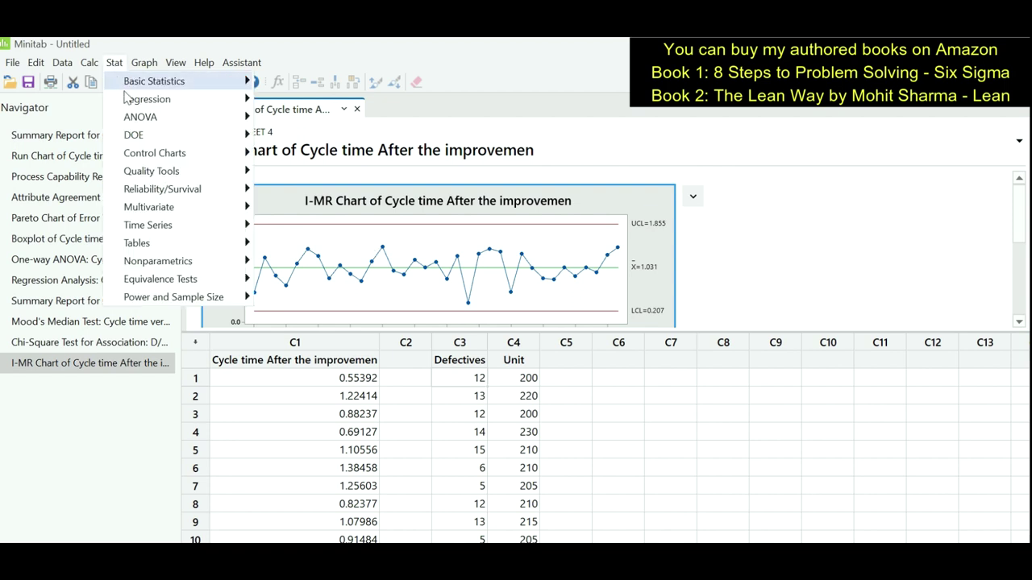
pyautogui.moveTo(154, 152)
pyautogui.moveTo(311, 212)
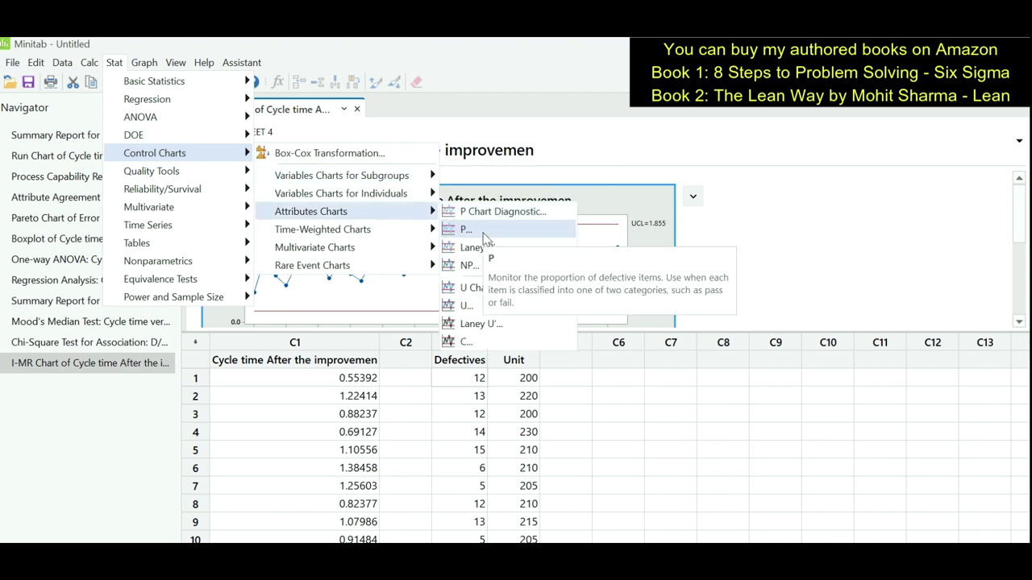
pyautogui.click(468, 229)
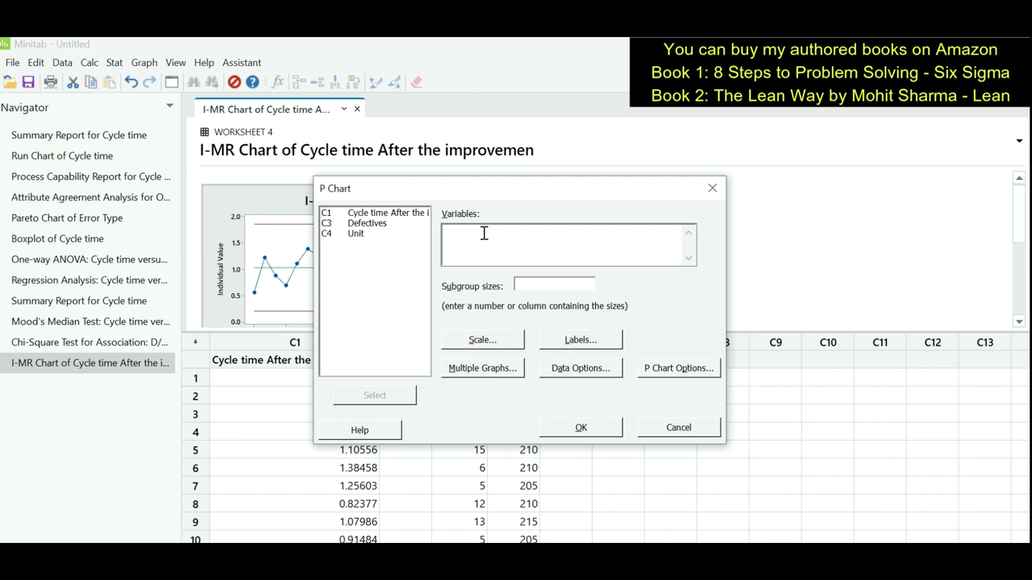
pyautogui.click(484, 233)
pyautogui.doubleClick(358, 224)
pyautogui.click(546, 284)
pyautogui.doubleClick(350, 234)
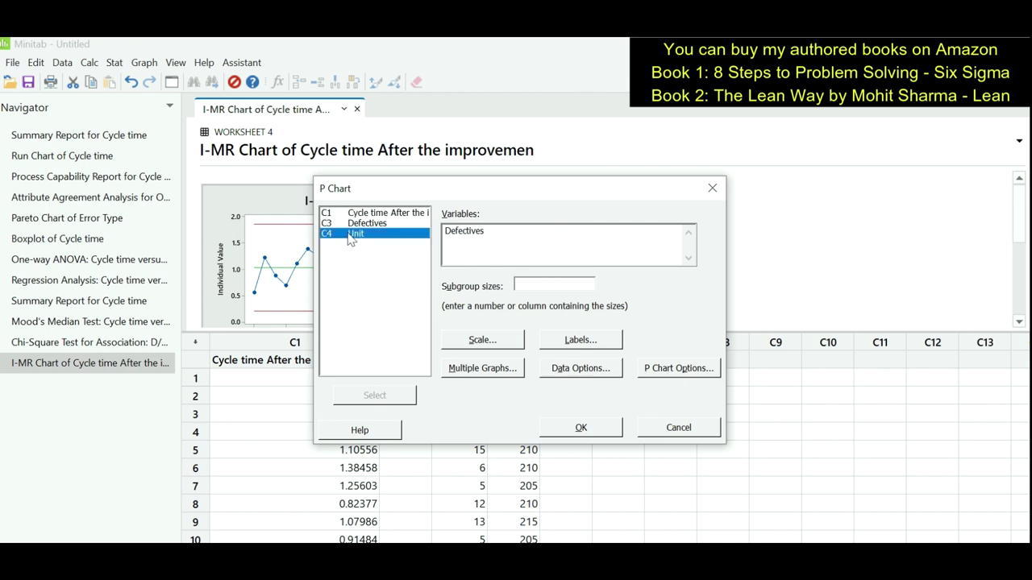
pyautogui.click(576, 428)
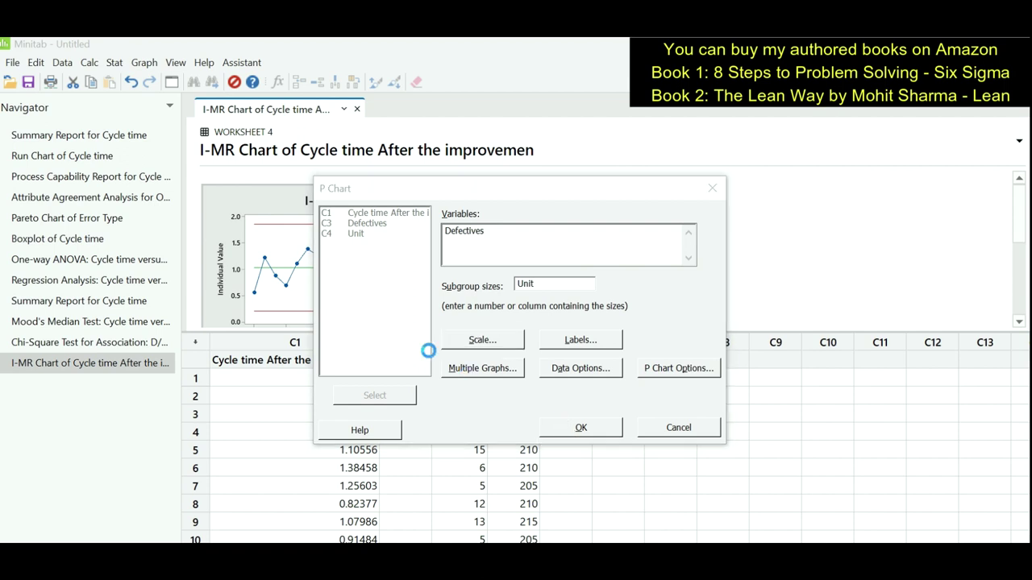
pyautogui.doubleClick(452, 281)
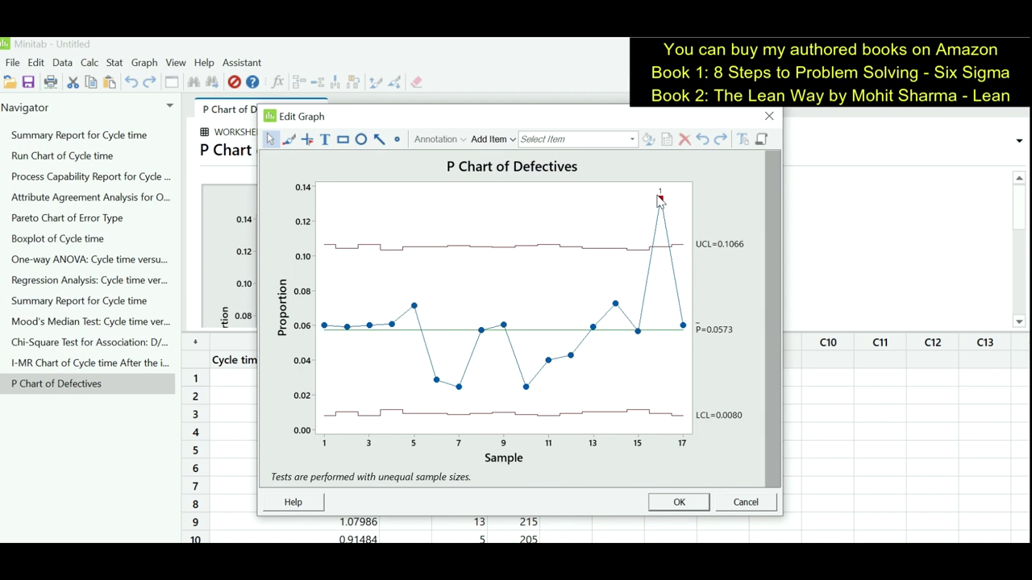
pyautogui.moveTo(661, 203)
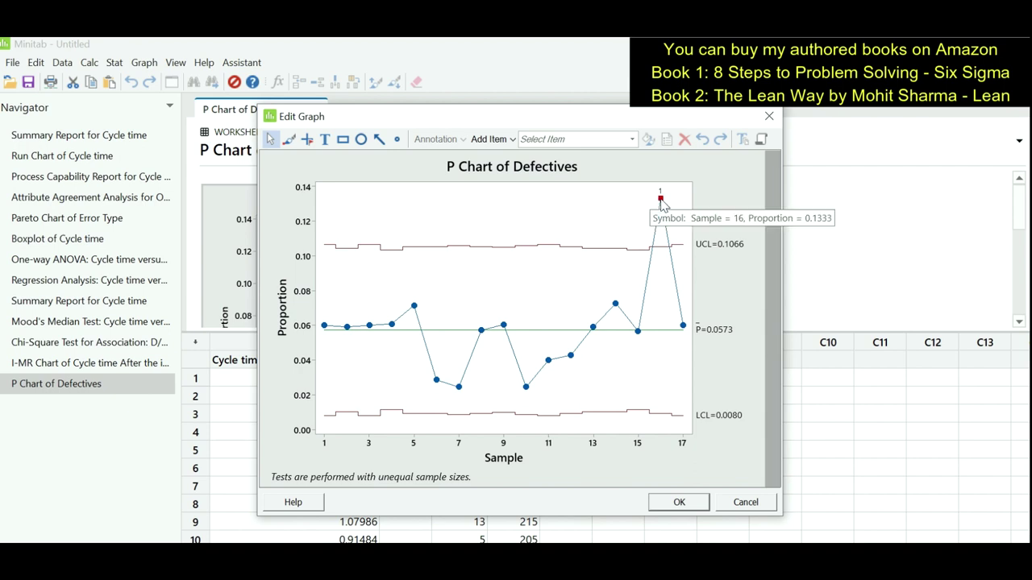